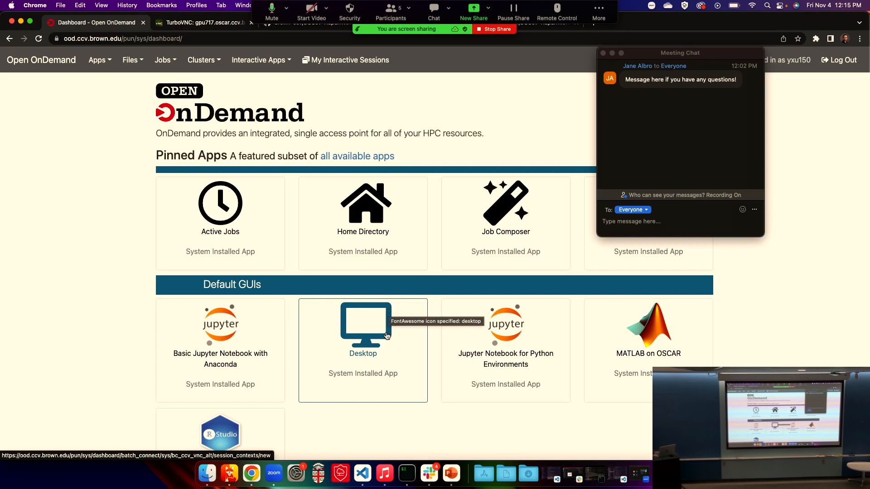
Open the Desktop app's launch form and choose 2 Cores, 7GB Memory, 1 GPU, 4 days for its resources and time
{"action": "left_click", "coordinate": [372, 347]}
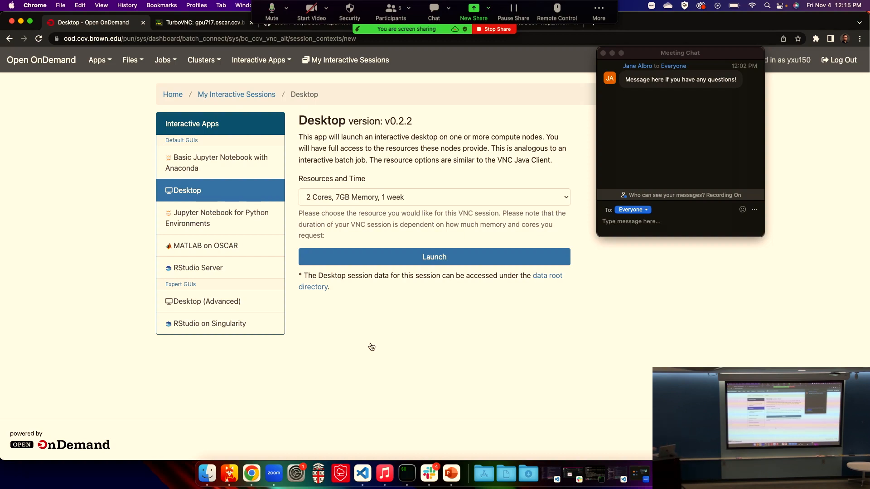
{"action": "left_click", "coordinate": [422, 201]}
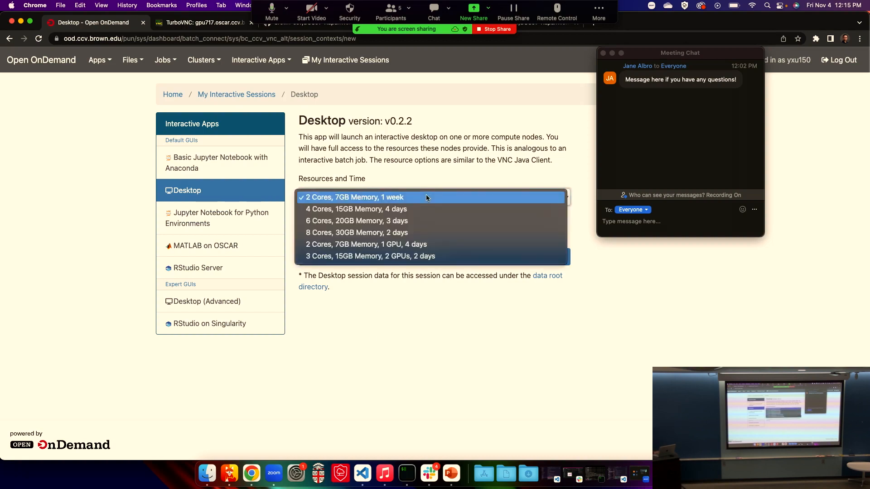
{"action": "left_click", "coordinate": [417, 244]}
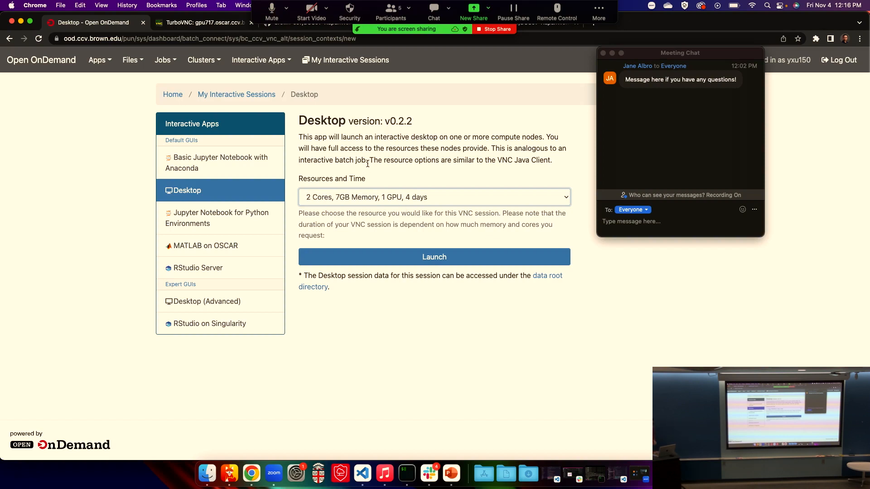
View the running Desktop session and read the setup instructions in the DSCoV-NapariWorkshop repository's README on GitHub
{"action": "left_click", "coordinate": [259, 96]}
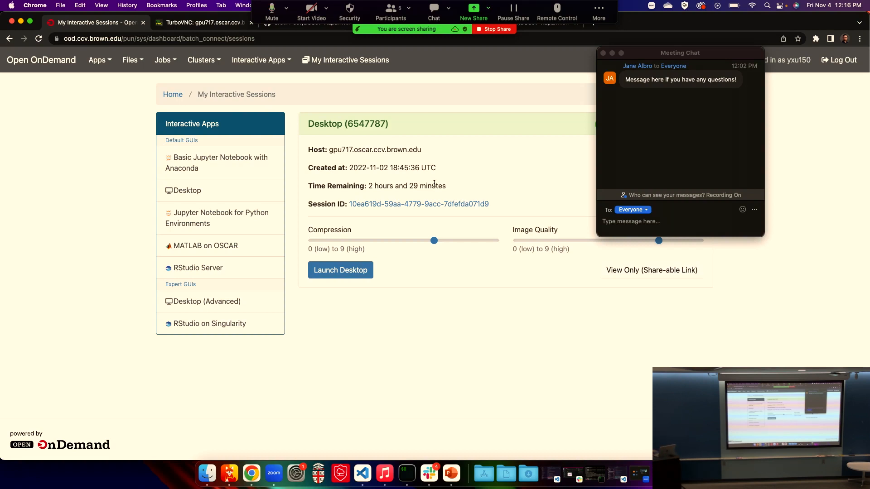
{"action": "left_click", "coordinate": [205, 22]}
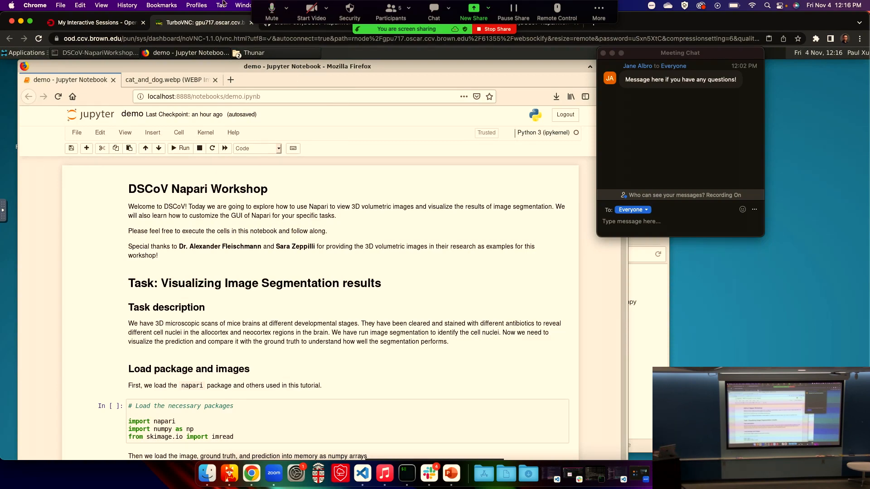
{"action": "left_click", "coordinate": [285, 26]}
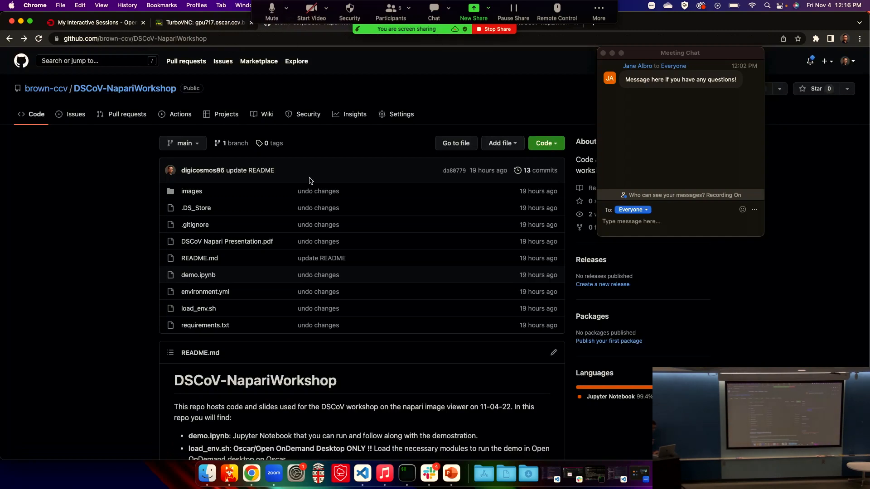
{"action": "scroll", "coordinate": [310, 181], "scroll_direction": "down", "scroll_amount": 8}
{"action": "scroll", "coordinate": [310, 180], "scroll_direction": "down", "scroll_amount": 3}
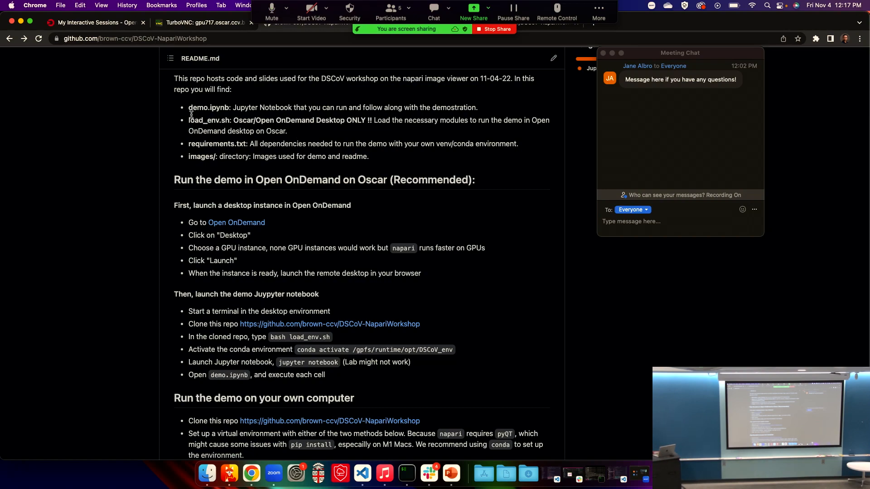
Open a terminal in the remote desktop and change to the DSCoV-NapariWorkshop directory
{"action": "left_click", "coordinate": [177, 22]}
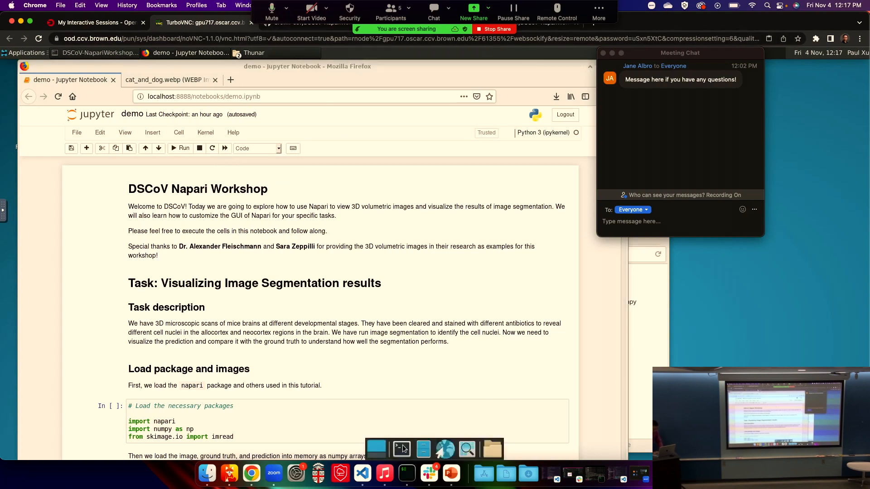
{"action": "left_click", "coordinate": [403, 448]}
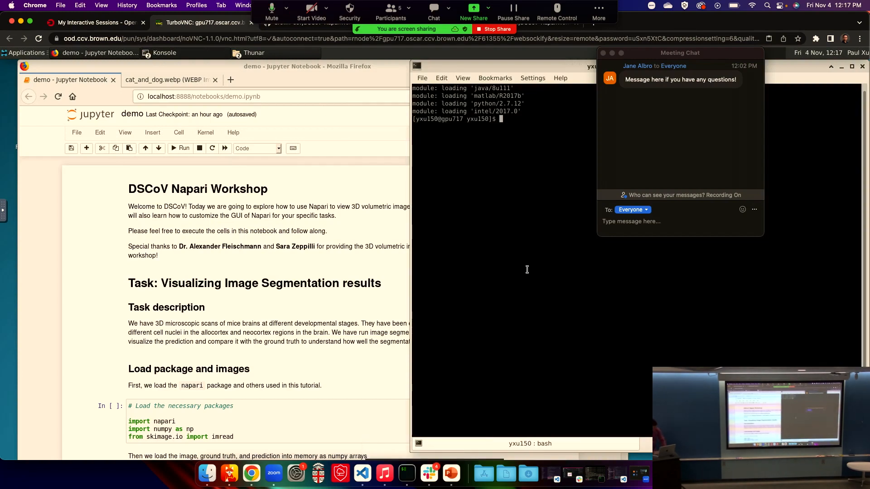
{"action": "type", "text": "cd DSCoV-NapariWorkshop/"}
{"action": "key", "text": "Return"}
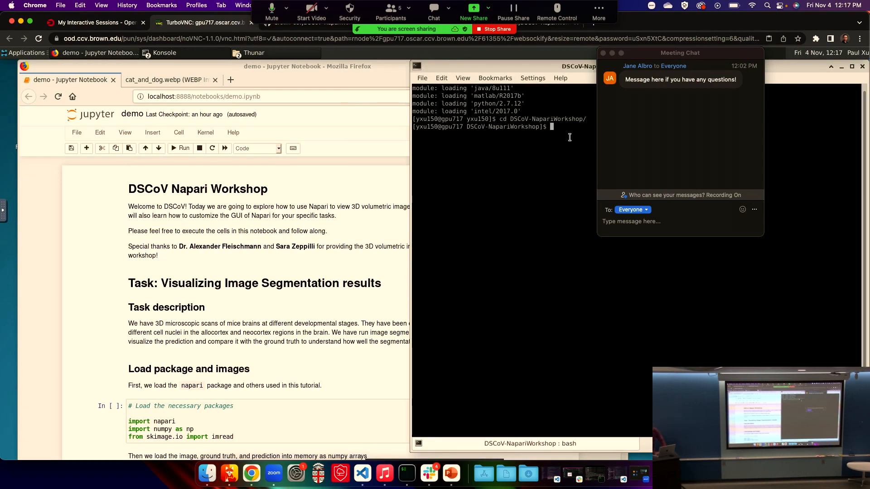
Run the load_env.sh script with bash and close the meeting chat window covering the terminal
{"action": "type", "text": "bash load_env"}
{"action": "key", "text": "Tab"}
{"action": "key", "text": "Return"}
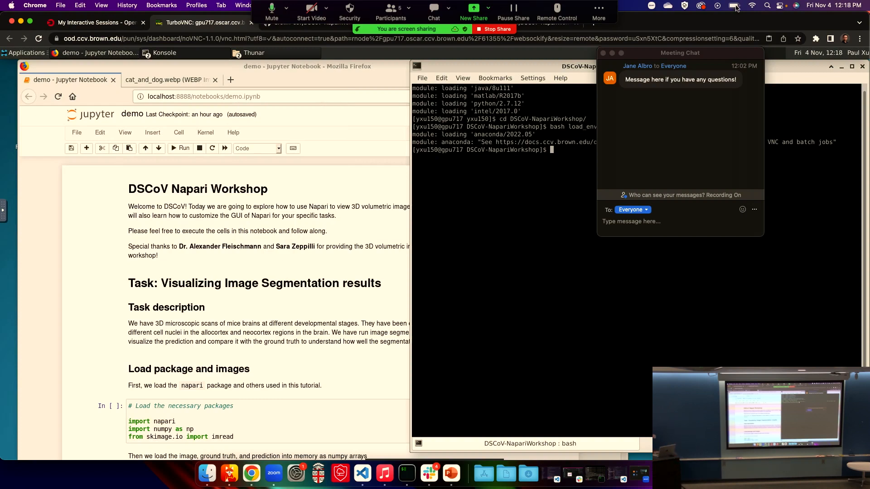
{"action": "left_click", "coordinate": [602, 54]}
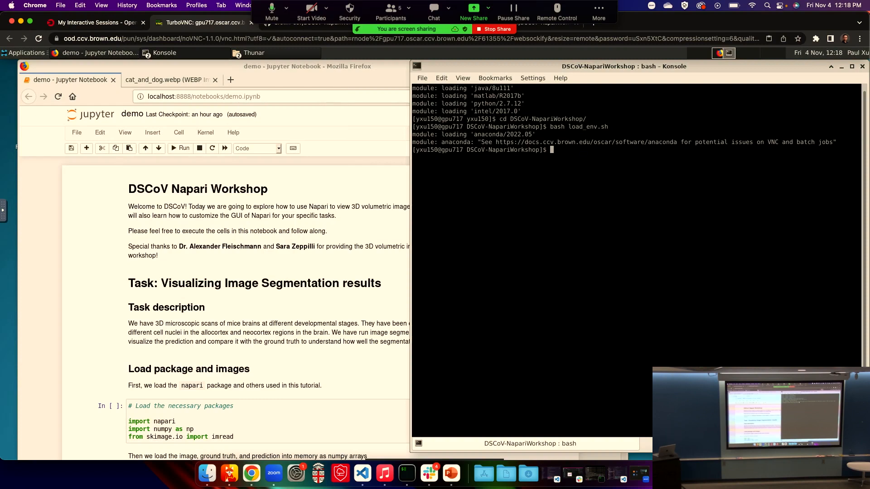
Activate the conda environment /gpfs/runtime/opt/DSCoV_env/ and load the anaconda/2022.05 module
{"action": "type", "text": "conda activate /gpfs/"}
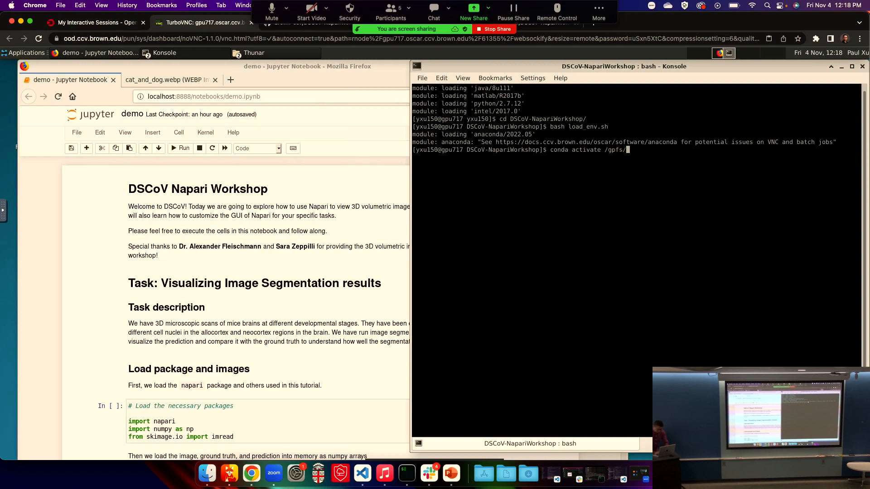
{"action": "type", "text": "runtime/opt/DSCoV_env/"}
{"action": "key", "text": "Return"}
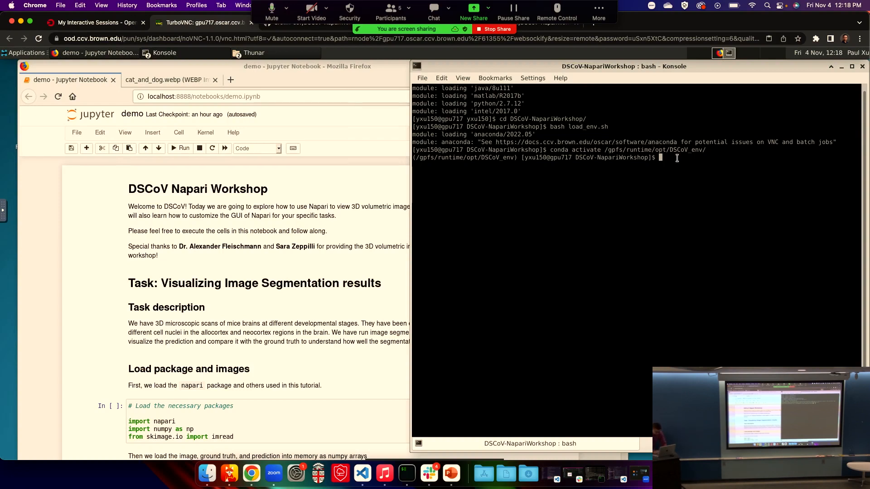
{"action": "type", "text": "module load anaconda/2022.05"}
{"action": "key", "text": "Return"}
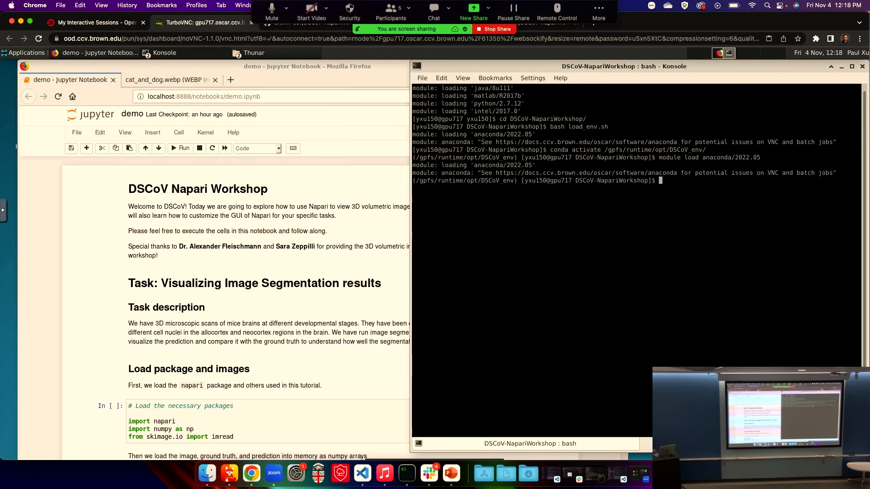
Run the demo notebook from its first cell through the cell that imports napari, numpy and imread
{"action": "left_click", "coordinate": [359, 235]}
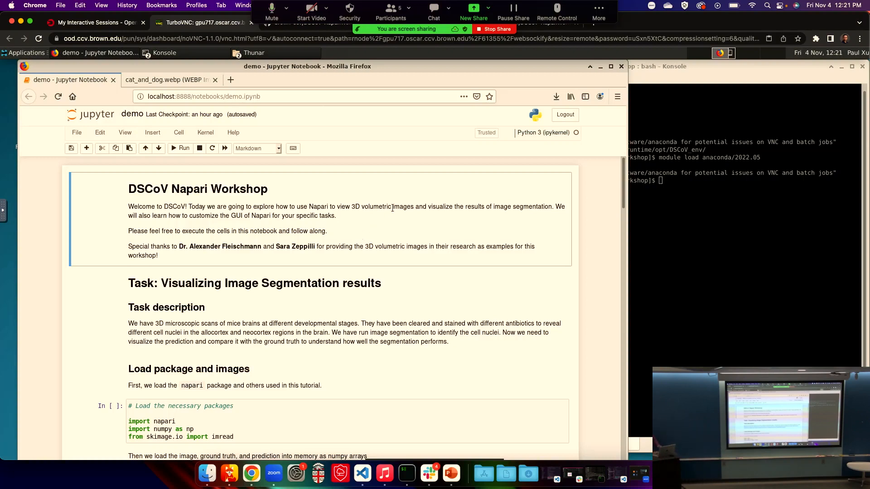
{"action": "key", "text": "shift+Return"}
{"action": "key", "text": "shift+Return"}
{"action": "key", "text": "shift+Return"}
{"action": "key", "text": "shift+Return"}
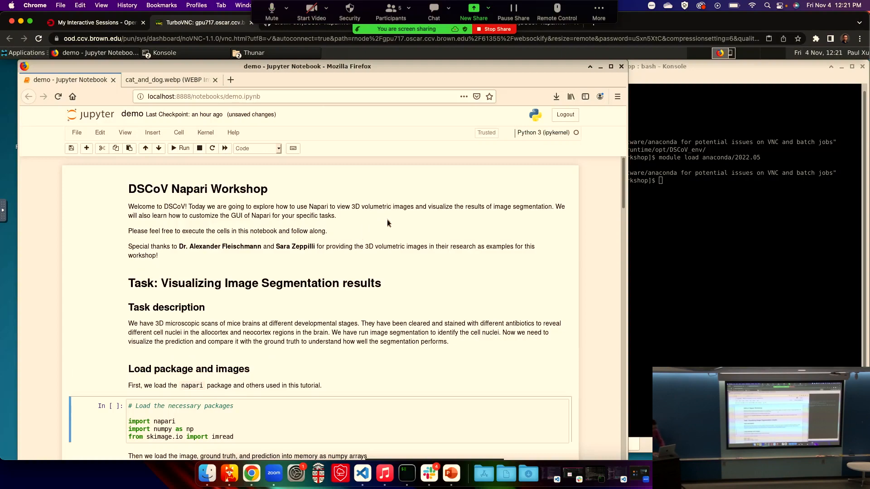
Run the cell that loads the brain image, ground truth and prediction and prints their shapes
{"action": "scroll", "coordinate": [387, 234], "scroll_direction": "down", "scroll_amount": 4}
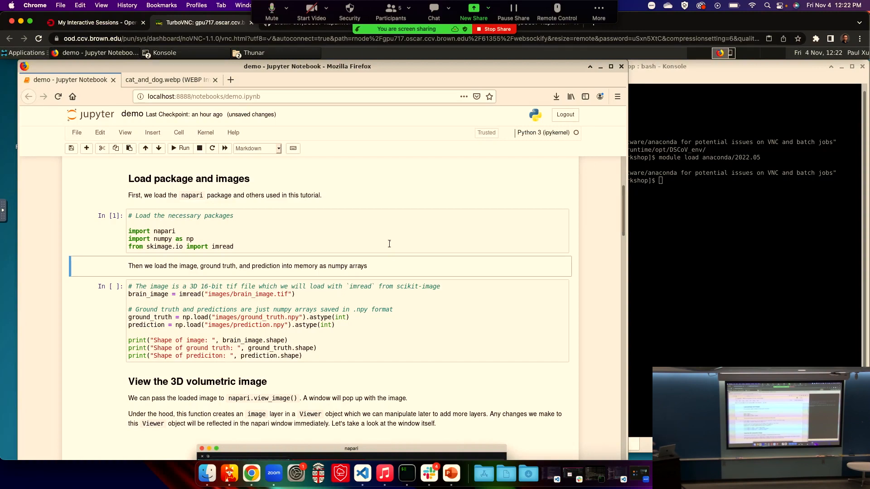
{"action": "left_click", "coordinate": [335, 349]}
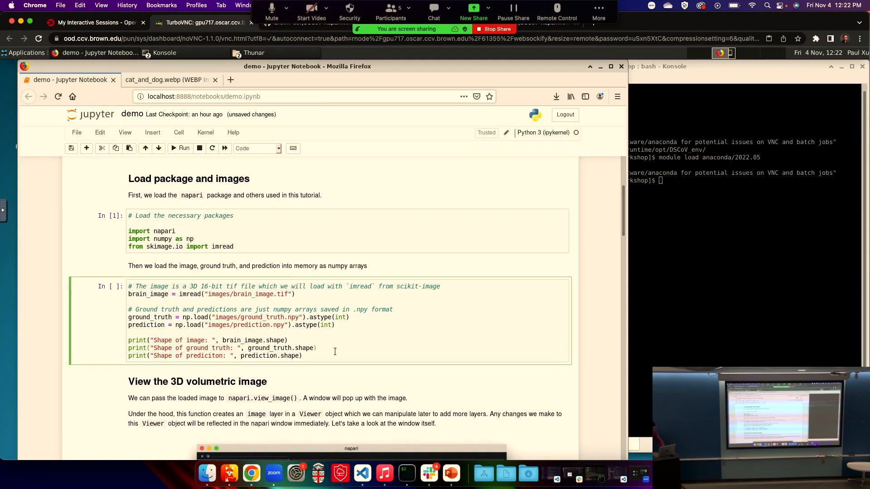
{"action": "key", "text": "shift+Return"}
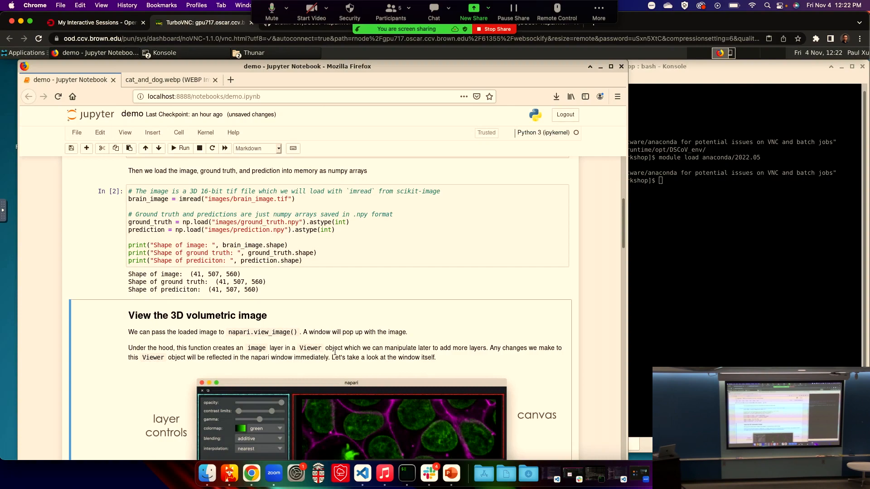
Run the notebook cell that opens brain_image in a napari viewer with napari.view_image
{"action": "scroll", "coordinate": [358, 346], "scroll_direction": "down", "scroll_amount": 10}
{"action": "scroll", "coordinate": [358, 348], "scroll_direction": "down", "scroll_amount": 1}
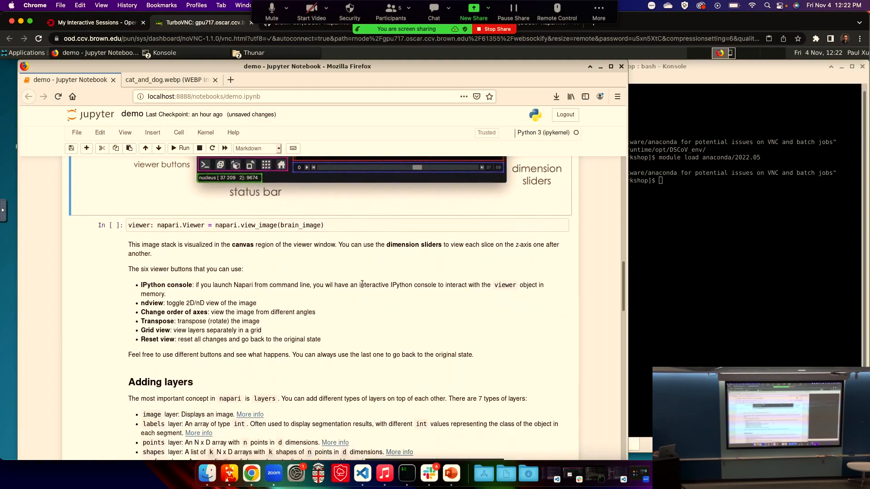
{"action": "left_click", "coordinate": [377, 227]}
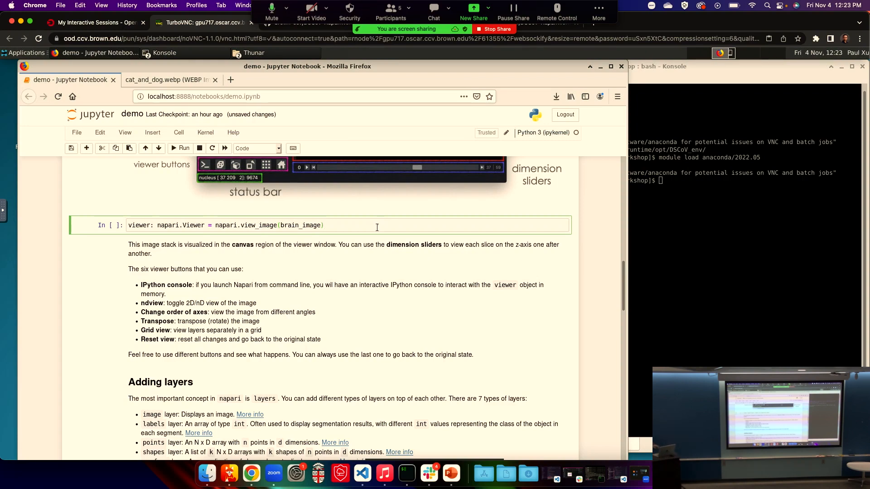
{"action": "key", "text": "shift+Return"}
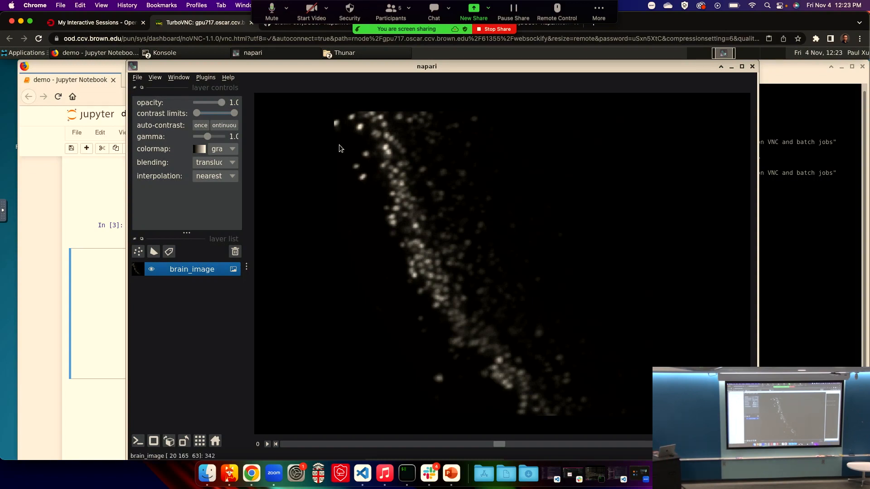
Lower the upper contrast limit of the brain_image layer to about the middle of its range and shift the napari window slightly aside
{"action": "left_click_drag", "start_coordinate": [234, 115], "coordinate": [219, 115]}
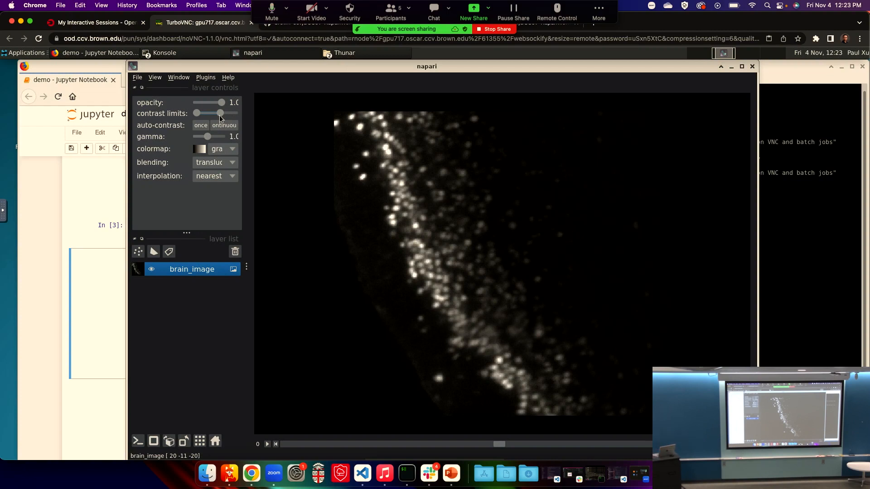
{"action": "left_click_drag", "start_coordinate": [219, 115], "coordinate": [215, 115]}
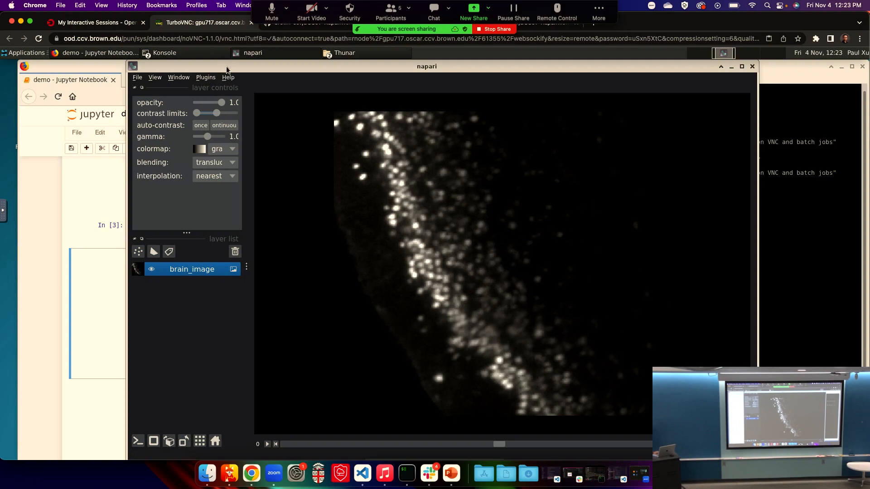
{"action": "left_click_drag", "start_coordinate": [227, 67], "coordinate": [216, 66]}
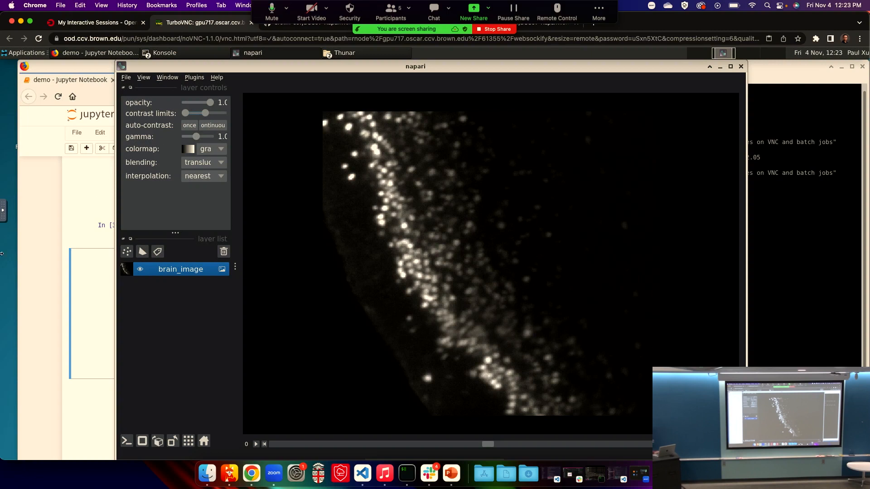
Display brain_image as a 3D volume, rotate it and zoom in to examine the cell nuclei
{"action": "left_click", "coordinate": [142, 442]}
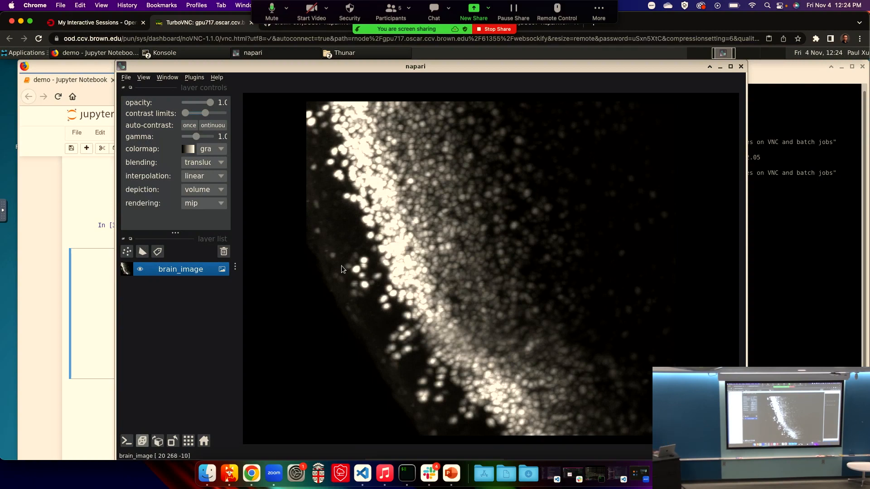
{"action": "left_click_drag", "start_coordinate": [349, 266], "coordinate": [460, 304]}
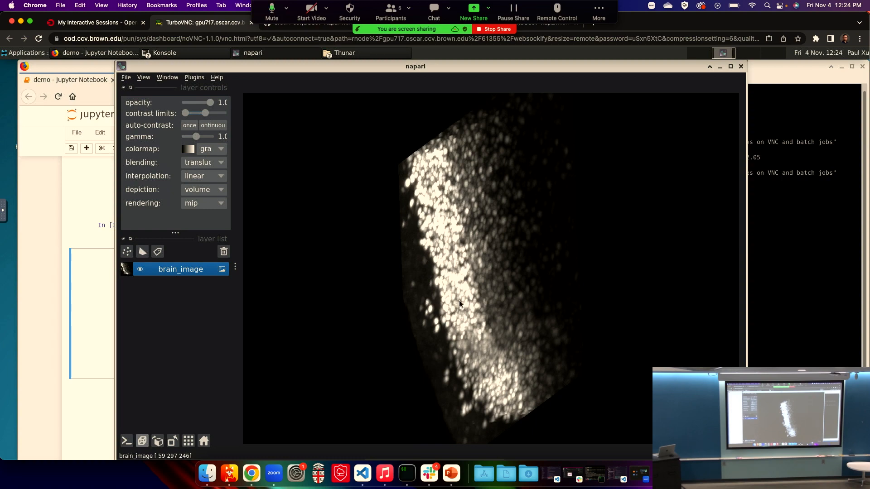
{"action": "left_click_drag", "start_coordinate": [460, 304], "coordinate": [447, 264]}
{"action": "scroll", "coordinate": [442, 281], "scroll_direction": "up", "scroll_amount": 5}
{"action": "scroll", "coordinate": [446, 259], "scroll_direction": "up", "scroll_amount": 4}
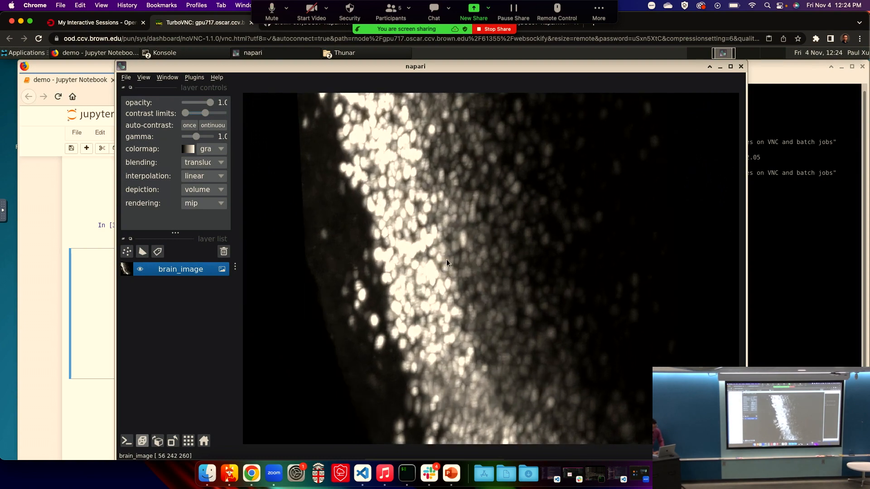
{"action": "scroll", "coordinate": [447, 259], "scroll_direction": "up", "scroll_amount": 4}
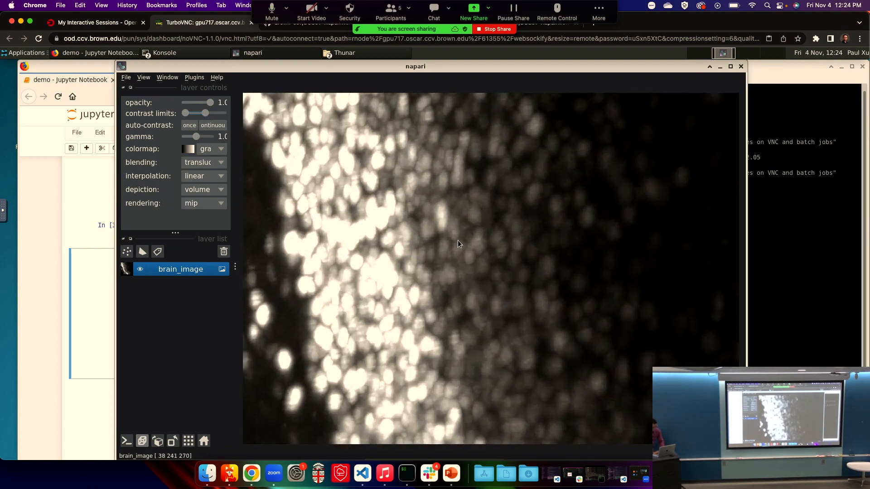
{"action": "scroll", "coordinate": [457, 241], "scroll_direction": "up", "scroll_amount": 5}
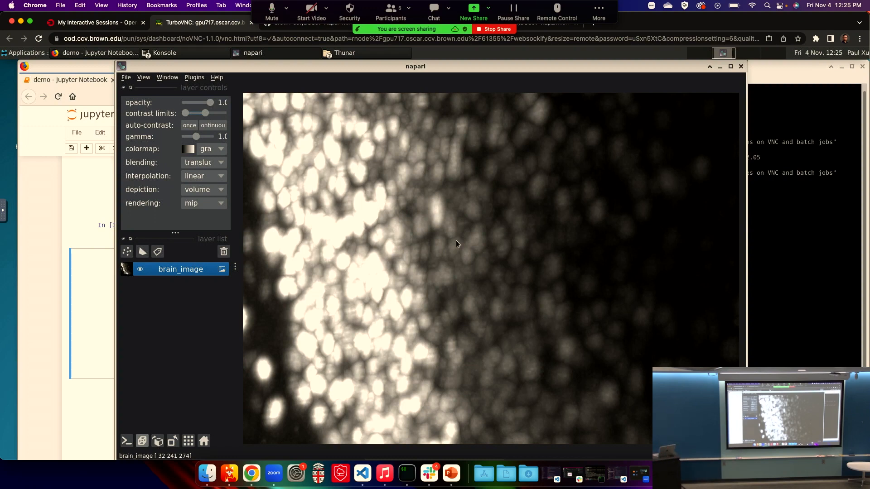
{"action": "scroll", "coordinate": [405, 262], "scroll_direction": "down", "scroll_amount": 3}
{"action": "left_click_drag", "start_coordinate": [405, 262], "coordinate": [401, 259]}
{"action": "scroll", "coordinate": [400, 258], "scroll_direction": "up", "scroll_amount": 3}
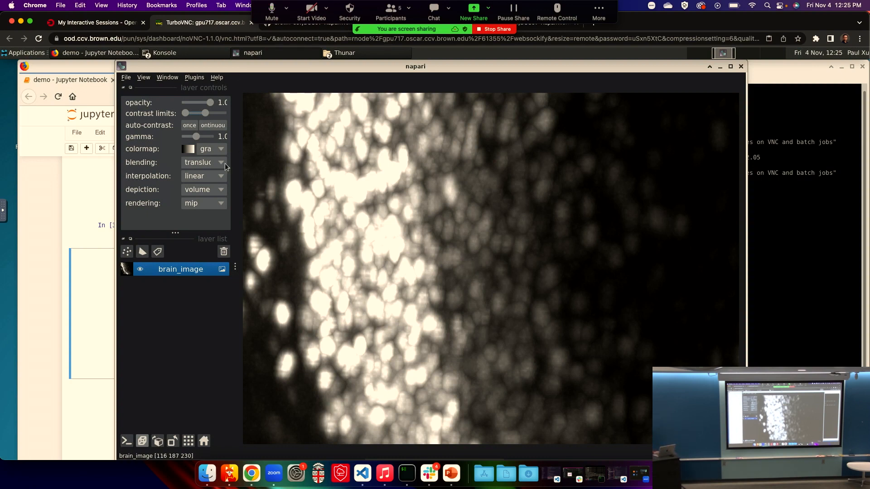
Return the viewer to 2D display and move through the z-axis to slice 26
{"action": "left_click", "coordinate": [143, 438]}
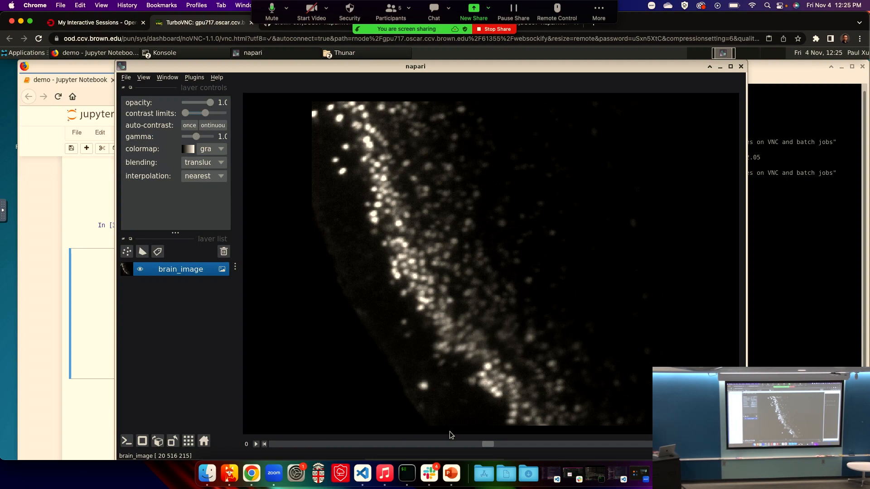
{"action": "left_click_drag", "start_coordinate": [485, 445], "coordinate": [552, 438]}
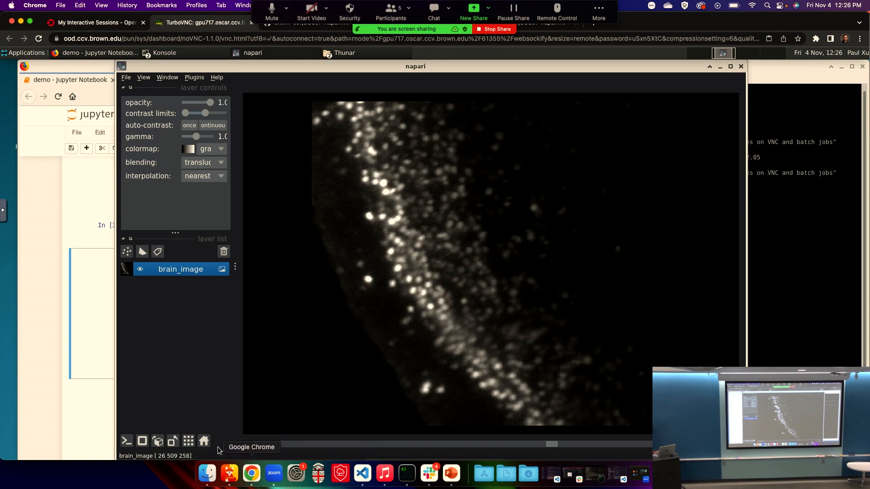
Change the order of the visible axes to view brain_image from another angle
{"action": "left_click", "coordinate": [163, 441]}
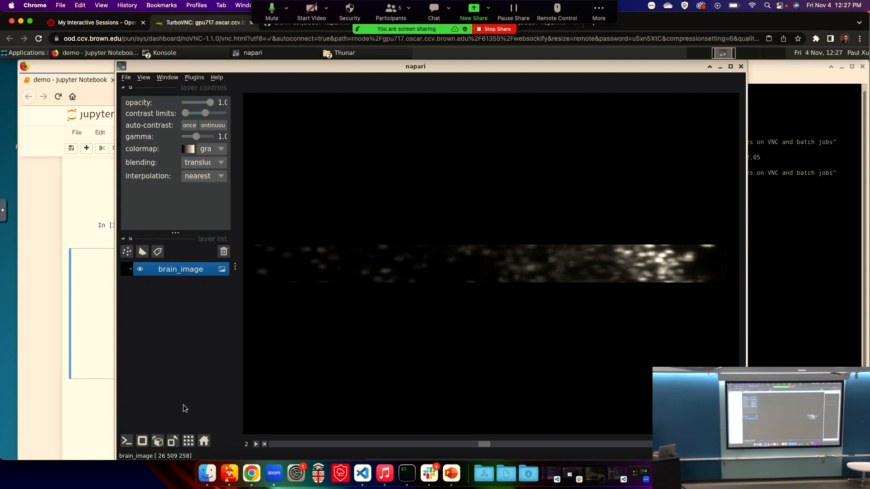
Transpose the two displayed axes of brain_image repeatedly to compare its horizontal and vertical orientations
{"action": "left_click", "coordinate": [172, 442]}
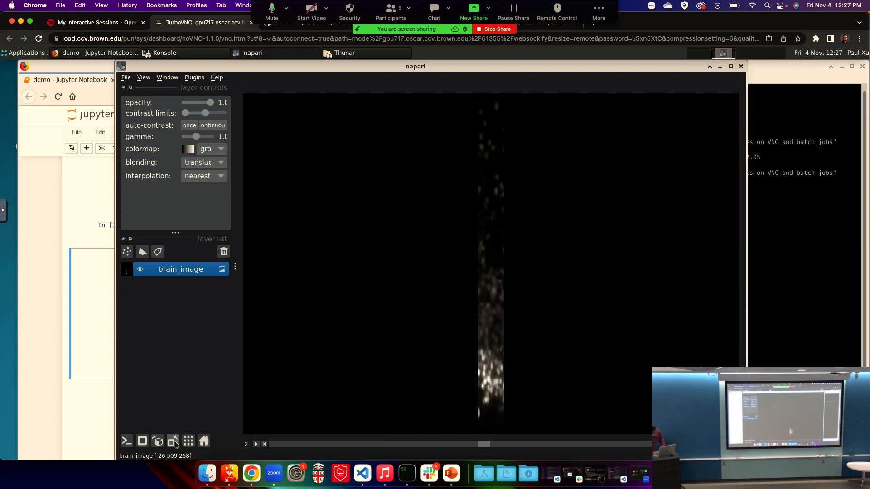
{"action": "left_click", "coordinate": [172, 441]}
{"action": "left_click", "coordinate": [173, 441]}
{"action": "left_click", "coordinate": [173, 441]}
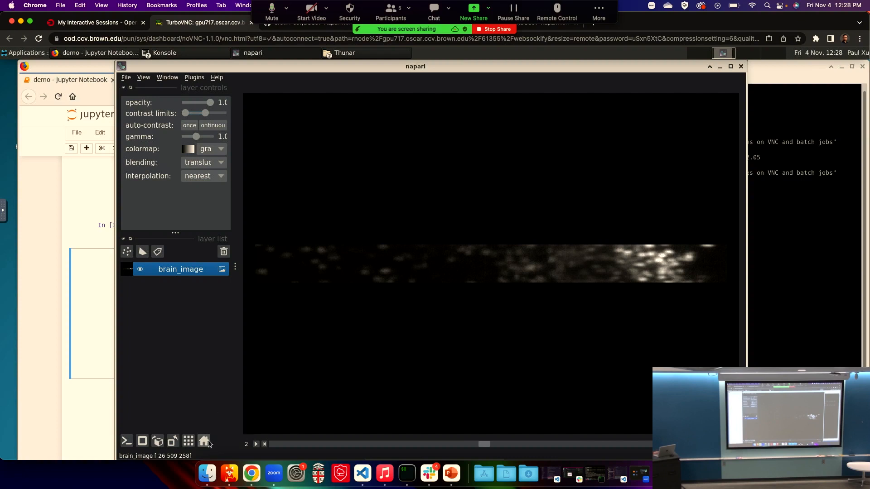
Change the order of the visible axes, display brain_image as a 3D volume and rotate it to examine the nuclei
{"action": "left_click", "coordinate": [158, 441]}
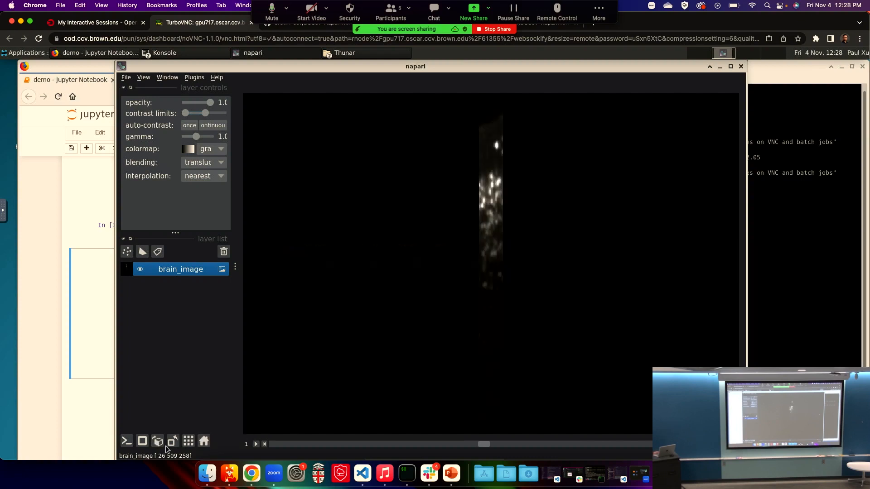
{"action": "left_click", "coordinate": [143, 441]}
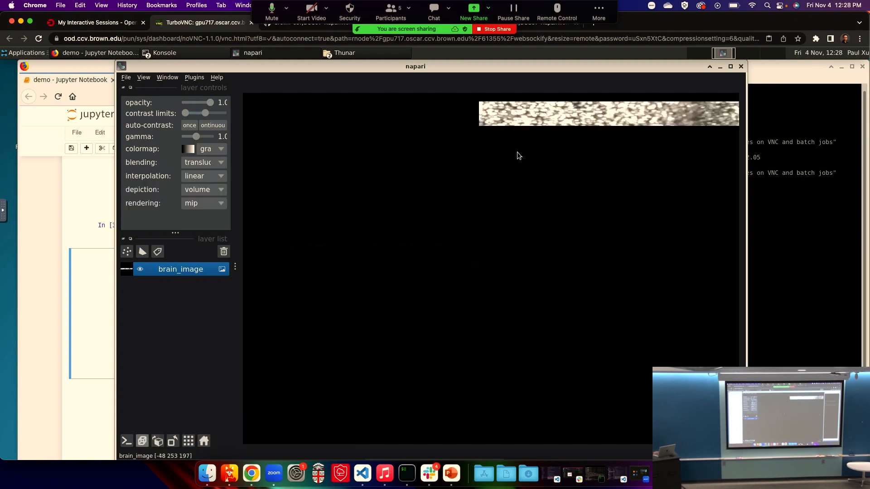
{"action": "left_click_drag", "start_coordinate": [512, 136], "coordinate": [439, 218]}
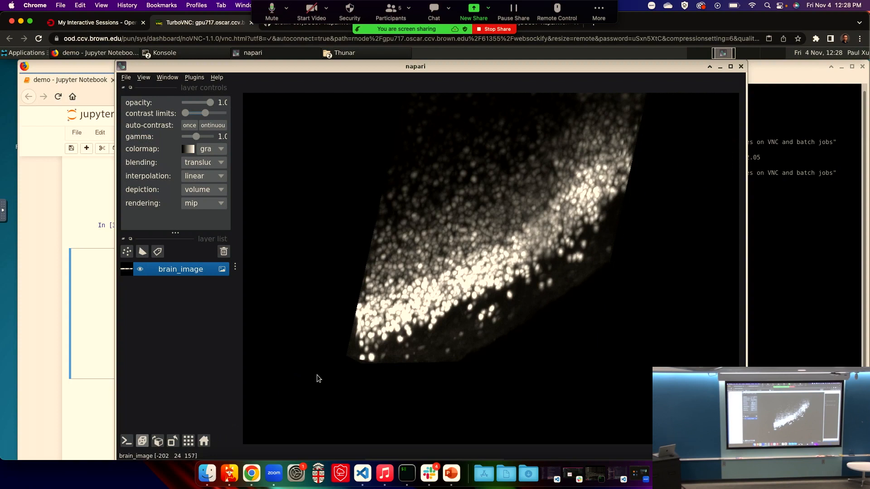
Reset the view, cycle the axes back to their original order and return brain_image to 2D display
{"action": "left_click", "coordinate": [209, 440]}
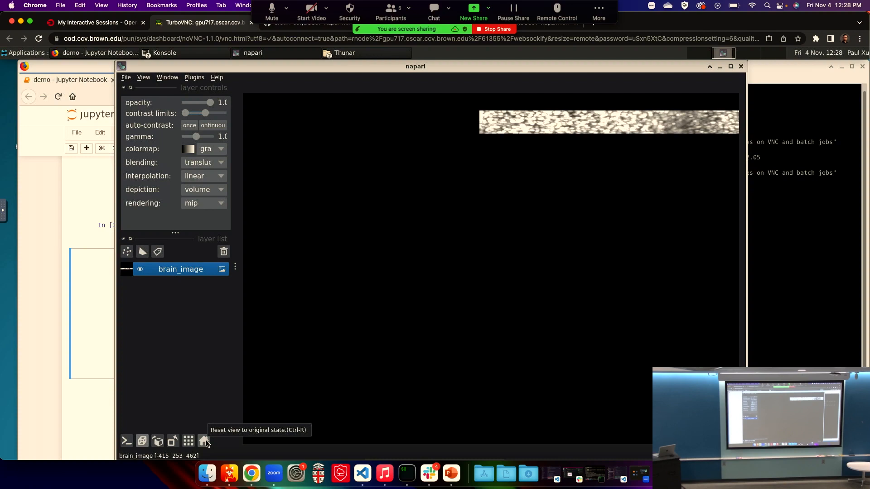
{"action": "left_click", "coordinate": [157, 440]}
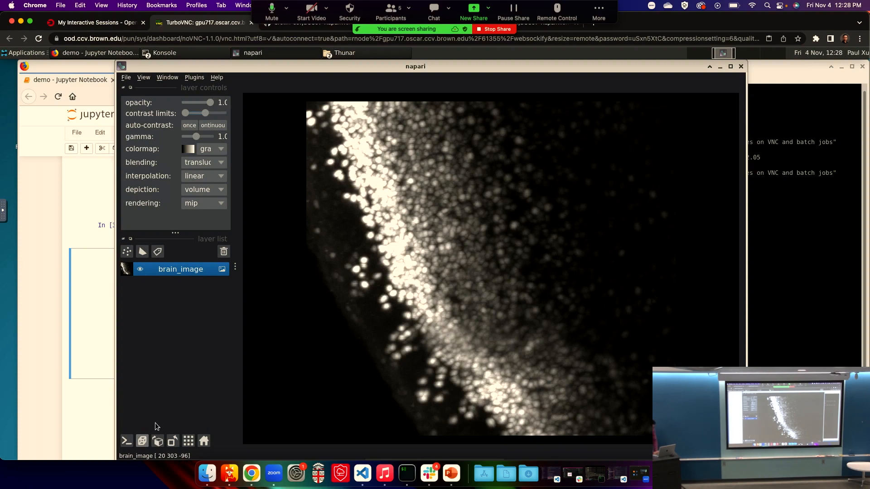
{"action": "left_click", "coordinate": [143, 441]}
Try the PiYG colormap on brain_image, set it back to gray and deselect the layer
{"action": "left_click", "coordinate": [221, 150]}
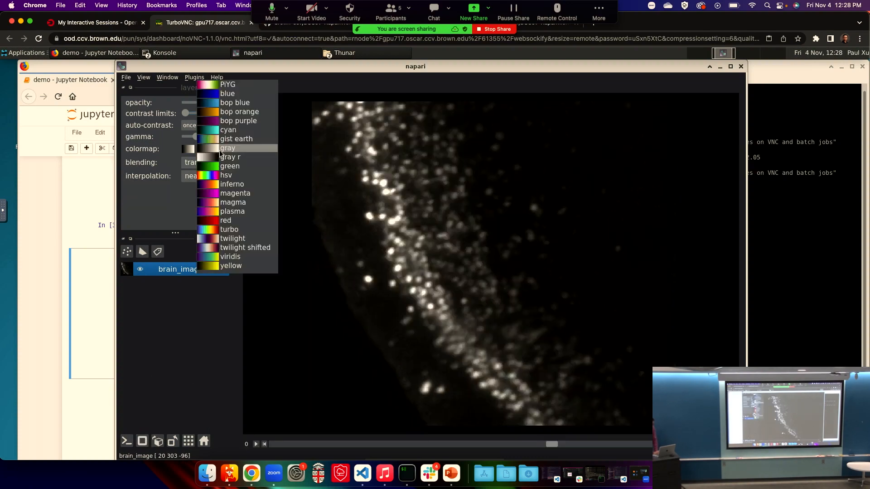
{"action": "left_click", "coordinate": [236, 86]}
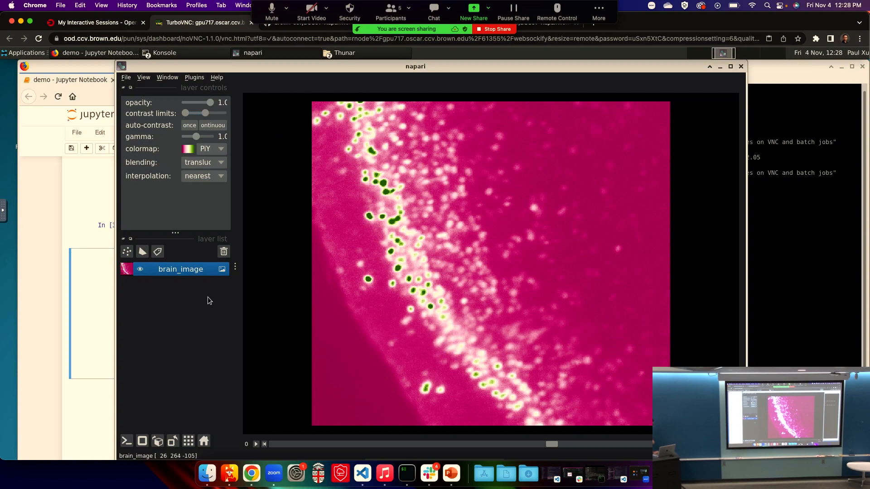
{"action": "left_click", "coordinate": [201, 148]}
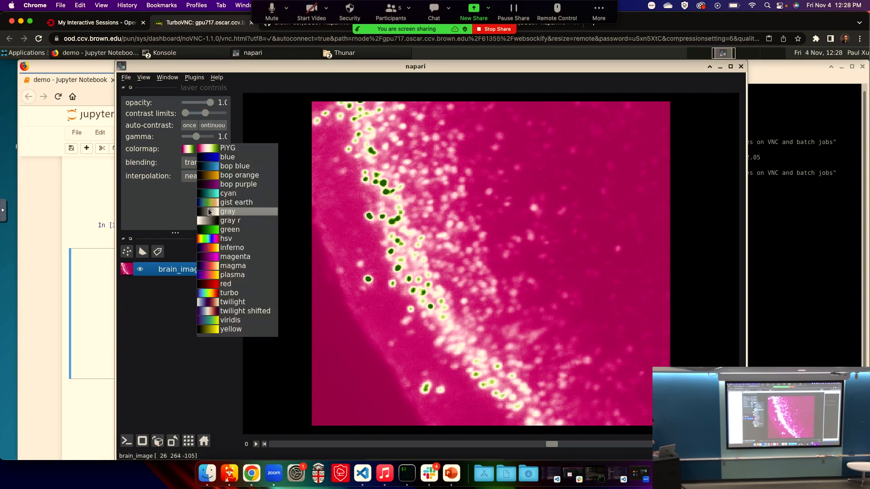
{"action": "key", "text": "Escape"}
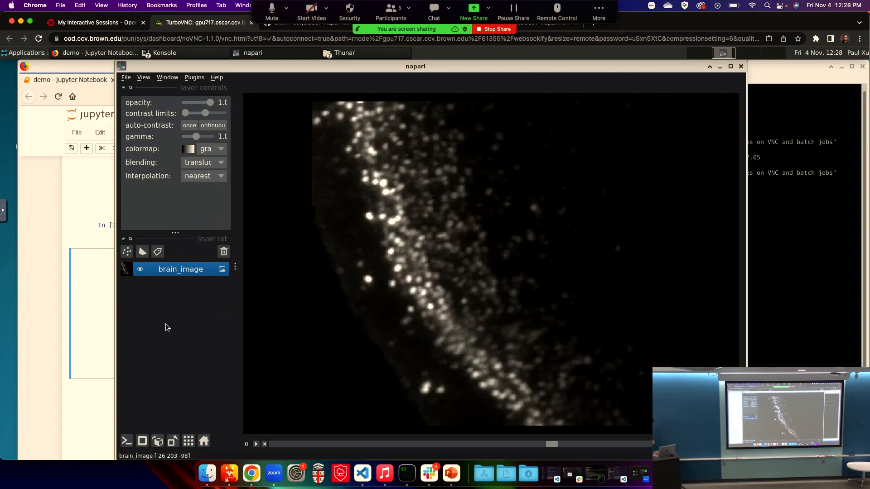
{"action": "left_click", "coordinate": [167, 328]}
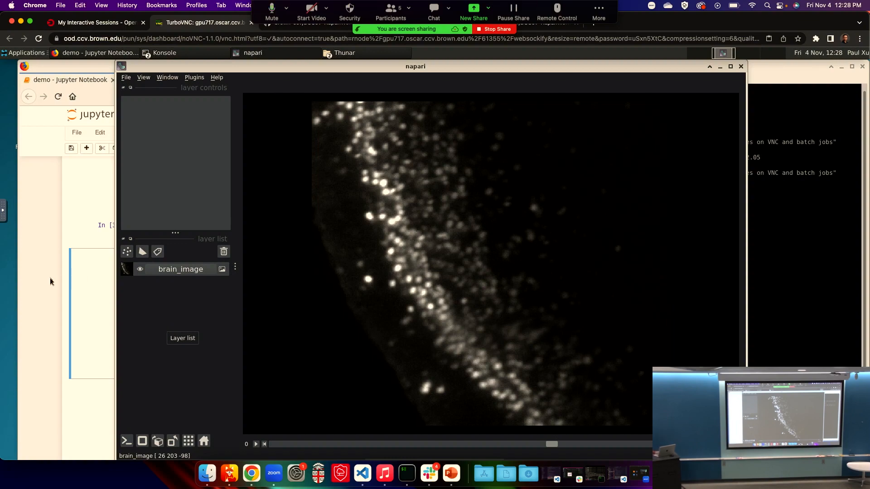
In the demo notebook's Adding layers section, run the cell that adds ground_truth to the viewer as a labels layer
{"action": "left_click", "coordinate": [88, 278]}
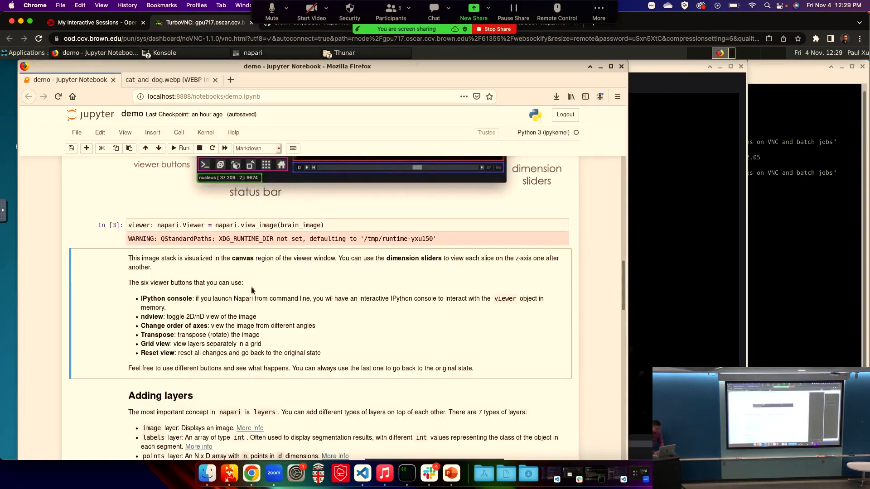
{"action": "scroll", "coordinate": [207, 295], "scroll_direction": "down", "scroll_amount": 10}
{"action": "scroll", "coordinate": [251, 288], "scroll_direction": "down", "scroll_amount": 1}
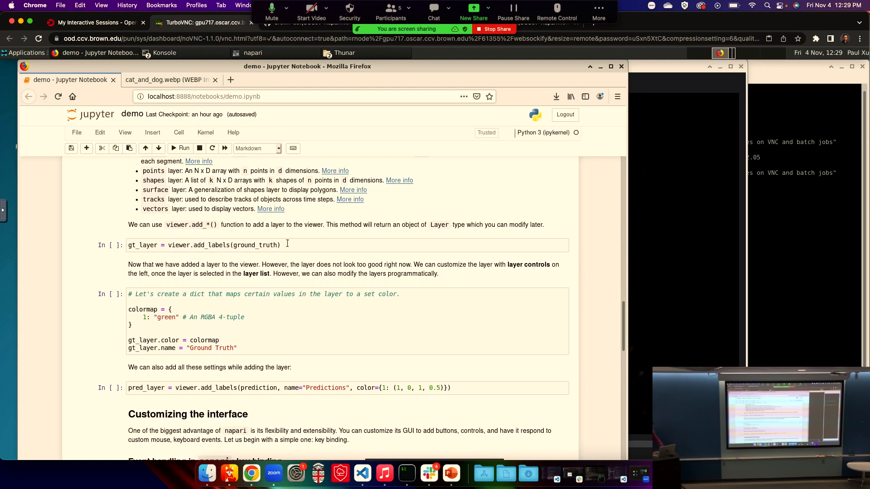
{"action": "scroll", "coordinate": [287, 244], "scroll_direction": "up", "scroll_amount": 10}
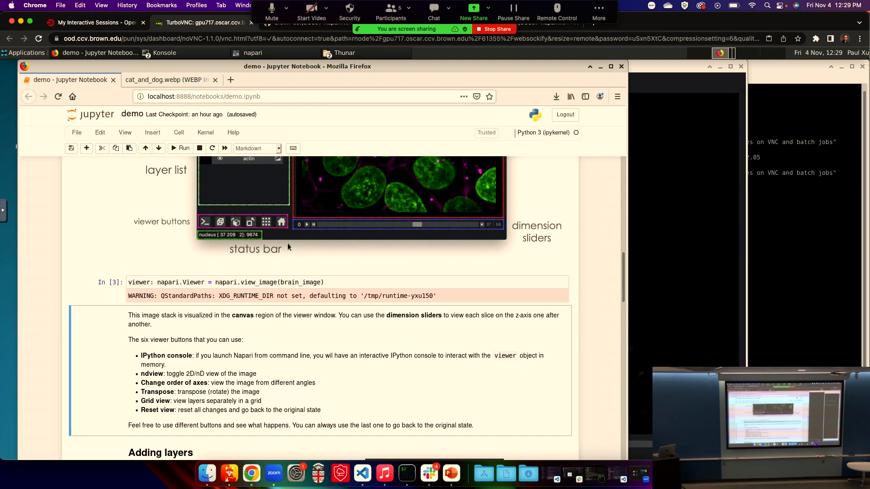
{"action": "scroll", "coordinate": [288, 243], "scroll_direction": "down", "scroll_amount": 10}
{"action": "scroll", "coordinate": [288, 246], "scroll_direction": "down", "scroll_amount": 1}
{"action": "left_click", "coordinate": [304, 263]}
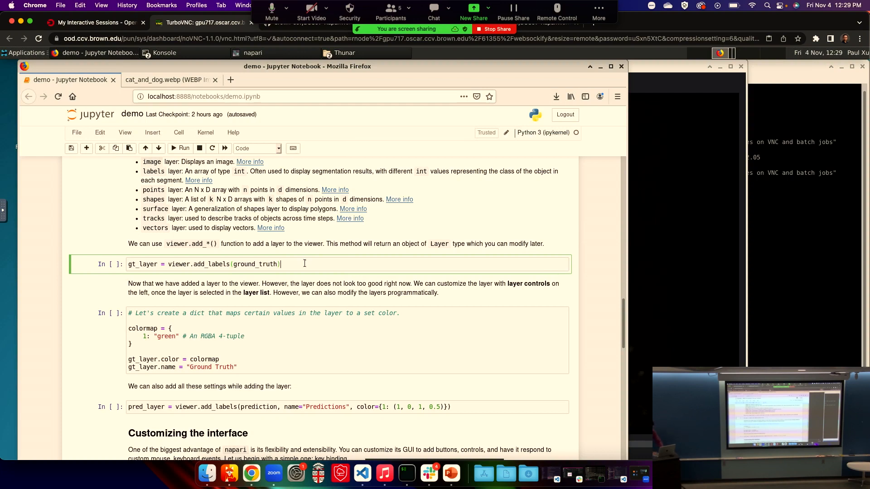
{"action": "key", "text": "shift+Return"}
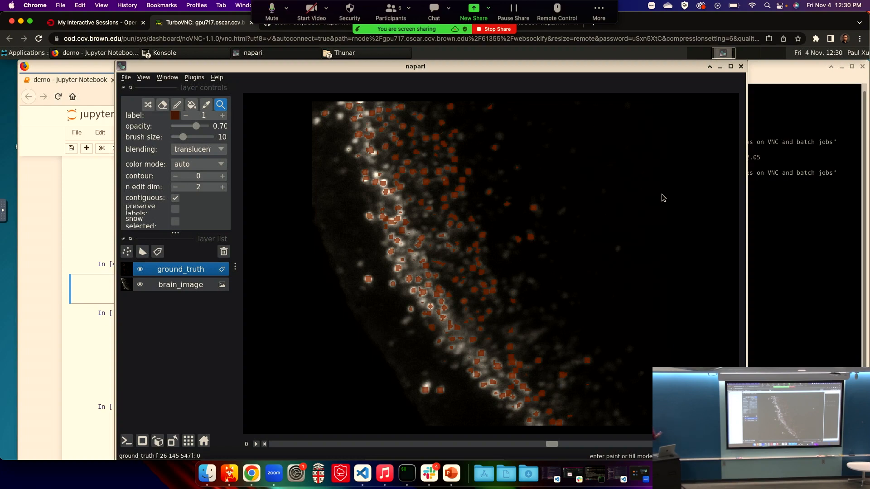
Run the notebook cell that colors label 1 green and names the layer "Ground Truth", and view the layer in napari
{"action": "left_click", "coordinate": [102, 340]}
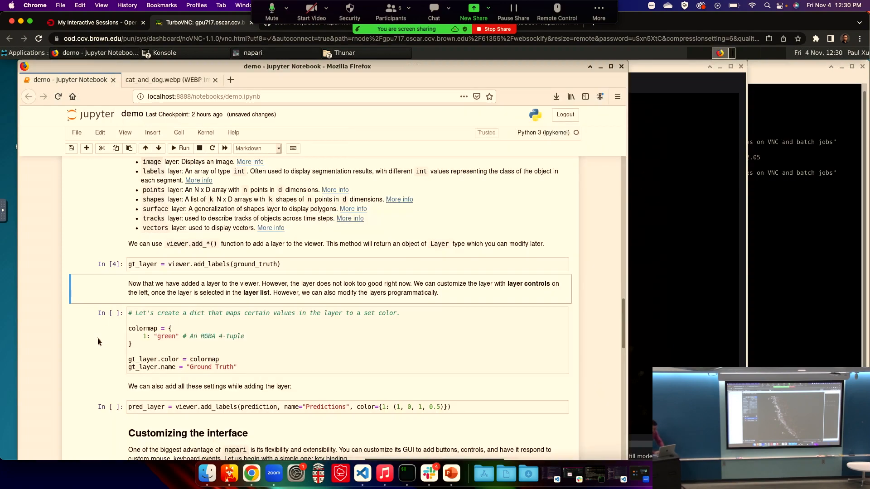
{"action": "left_click", "coordinate": [260, 361]}
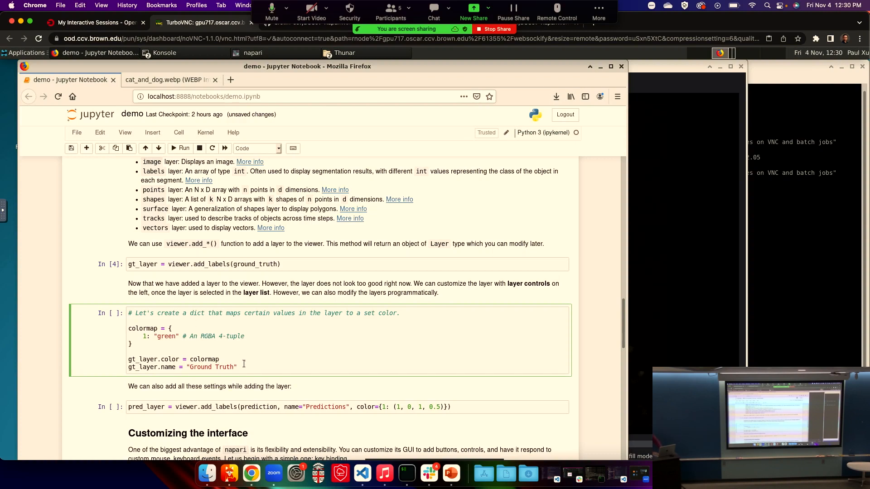
{"action": "key", "text": "shift+Return"}
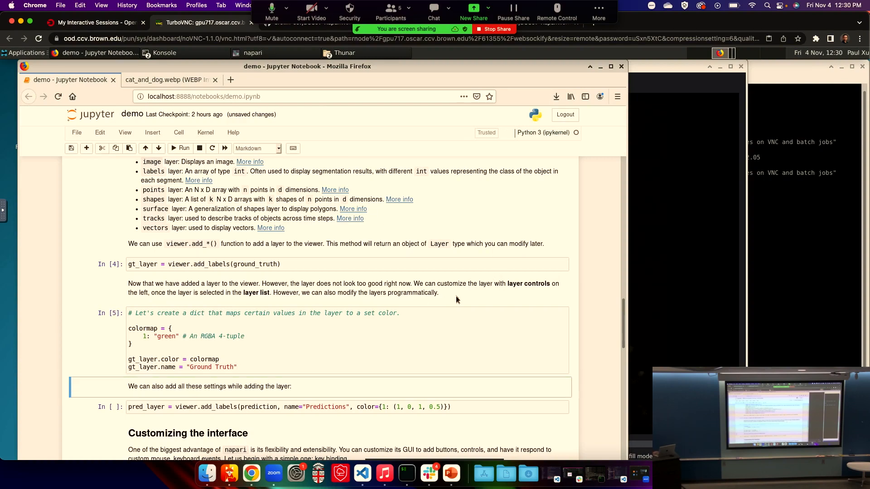
{"action": "left_click", "coordinate": [640, 218]}
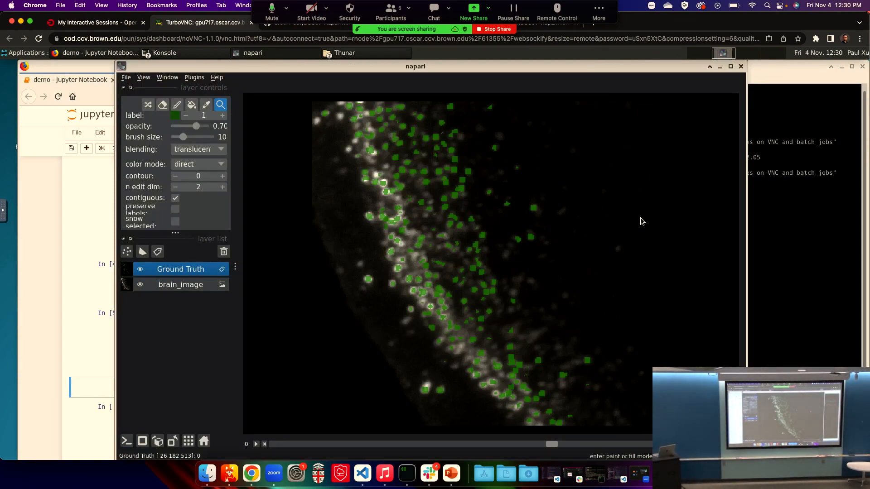
In the notebook's colormap dict, replace "green" for label 1 with the RGBA tuple (0, 1, 1, 0.5) and rerun the cell
{"action": "left_click", "coordinate": [102, 341]}
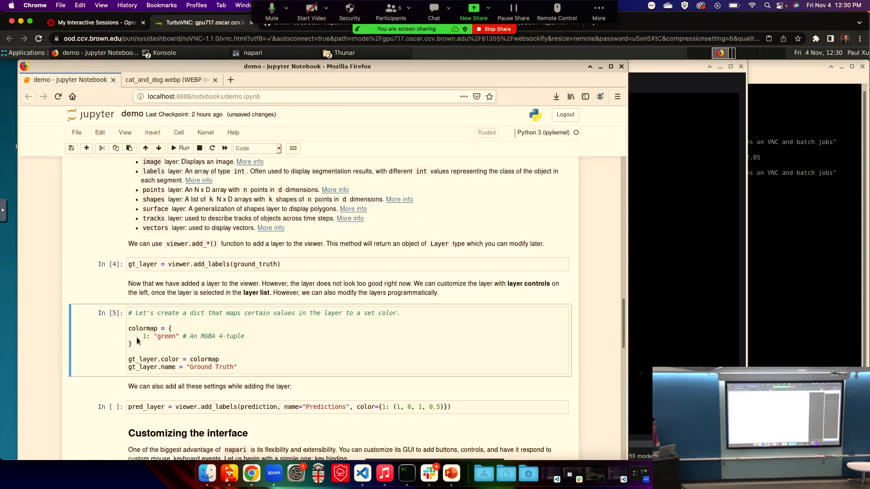
{"action": "left_click", "coordinate": [179, 336]}
{"action": "key", "text": "BackSpace"}
{"action": "key", "text": "BackSpace"}
{"action": "key", "text": "BackSpace"}
{"action": "key", "text": "BackSpace"}
{"action": "key", "text": "BackSpace"}
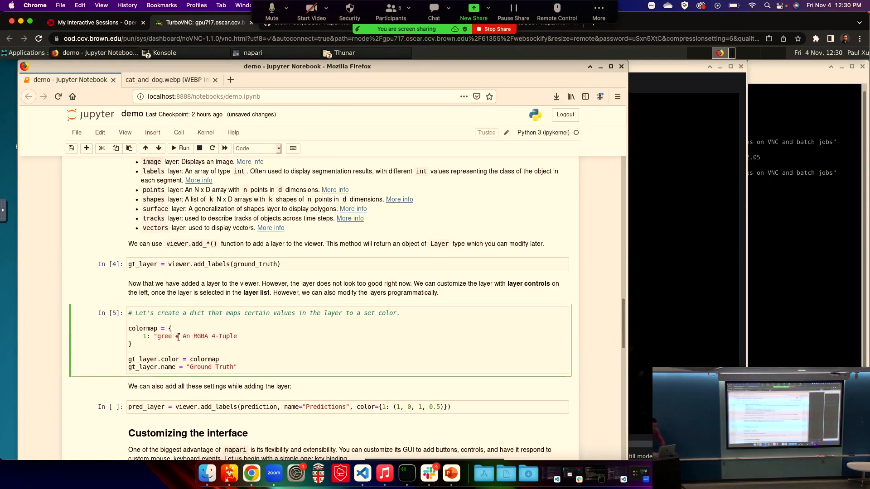
{"action": "key", "text": "BackSpace"}
{"action": "key", "text": "BackSpace"}
{"action": "type", "text": "("}
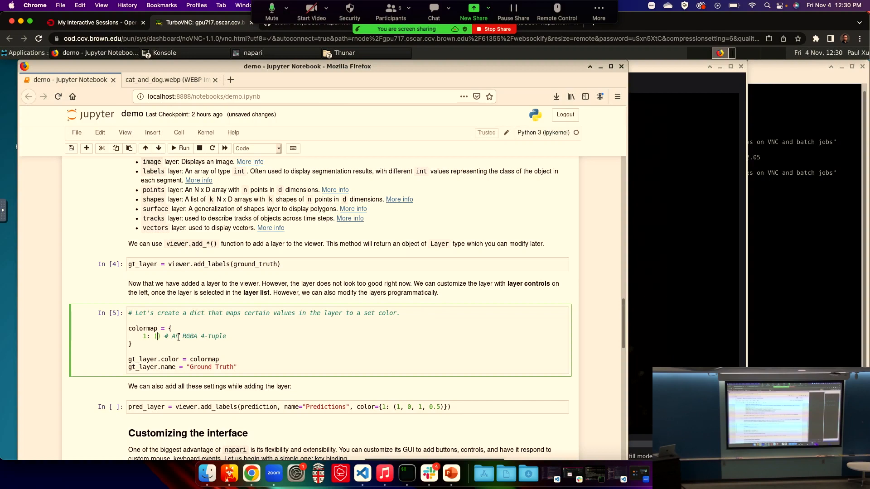
{"action": "type", "text": "0,"}
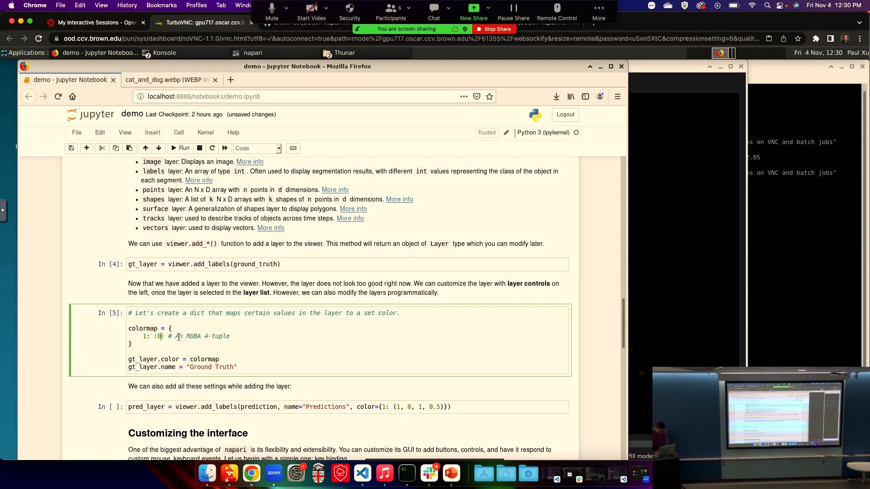
{"action": "type", "text": " 1, 1"}
{"action": "type", "text": " 0.5"}
{"action": "left_click", "coordinate": [222, 347]}
{"action": "left_click", "coordinate": [183, 336]}
{"action": "type", "text": ","}
{"action": "key", "text": "shift+Return"}
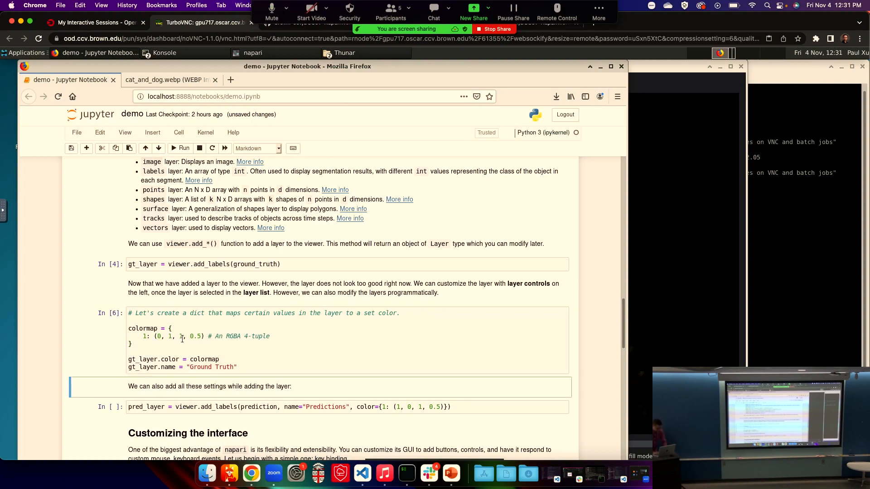
Switch to napari and hide the Ground Truth layer, and show it again to compare it with brain_image
{"action": "left_click", "coordinate": [711, 188]}
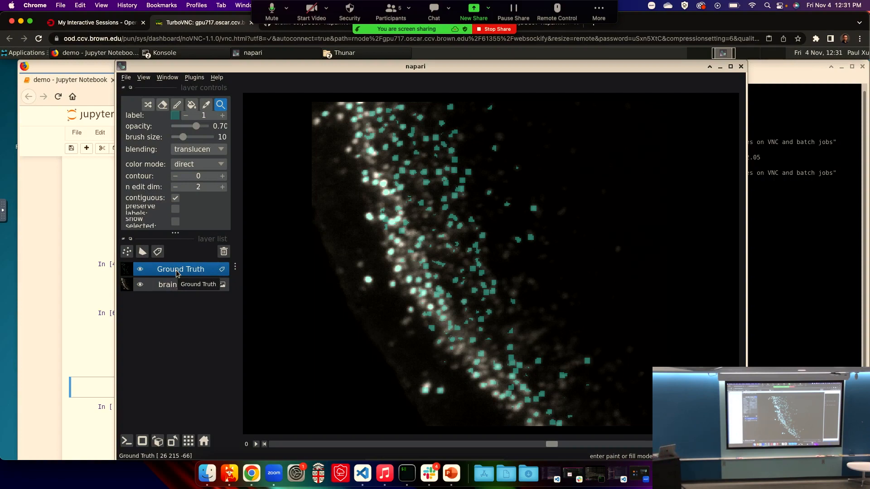
{"action": "left_click", "coordinate": [144, 270]}
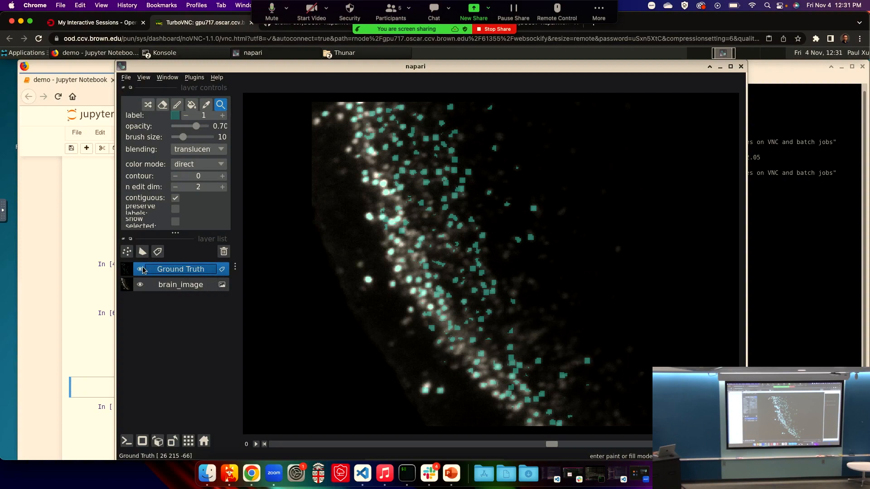
{"action": "left_click", "coordinate": [142, 269]}
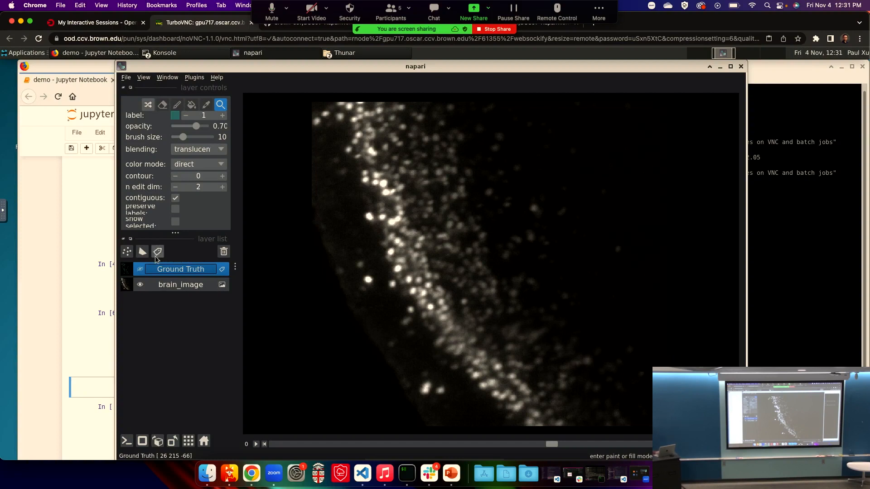
{"action": "left_click", "coordinate": [140, 269]}
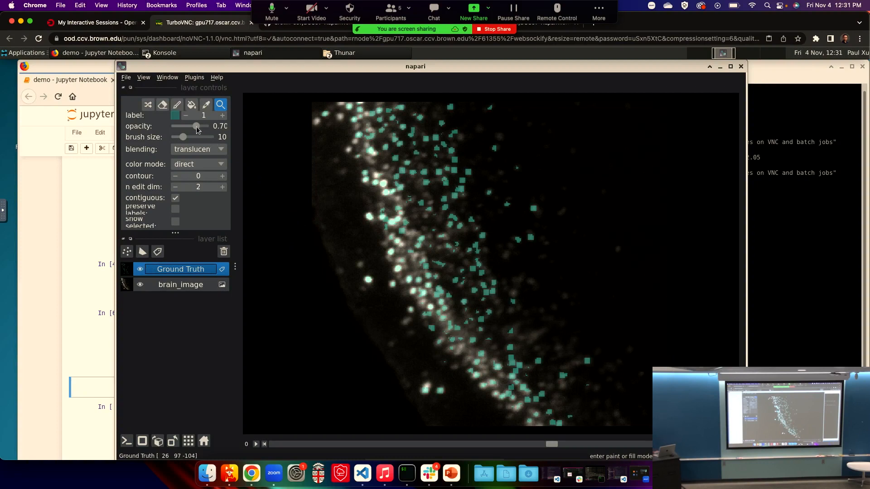
Lower the Ground Truth layer's opacity to 0.46 and rotate the overlaid layers in 3D display
{"action": "left_click_drag", "start_coordinate": [197, 130], "coordinate": [190, 130]}
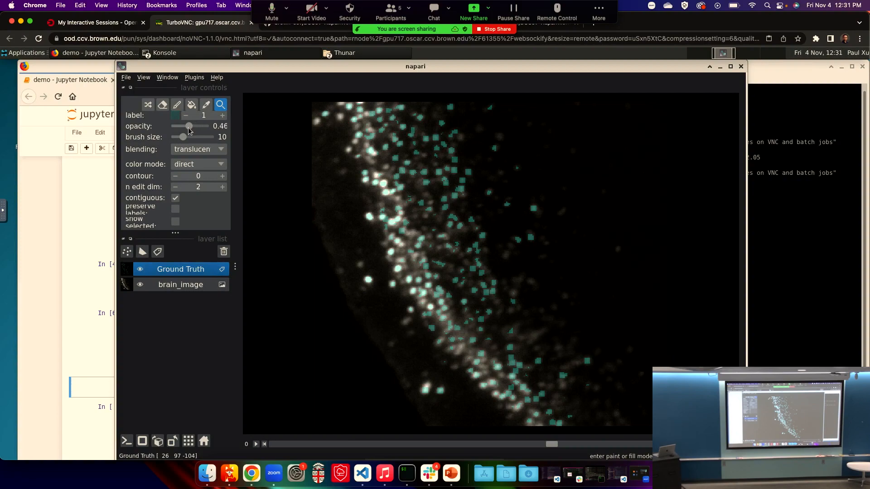
{"action": "left_click", "coordinate": [142, 441]}
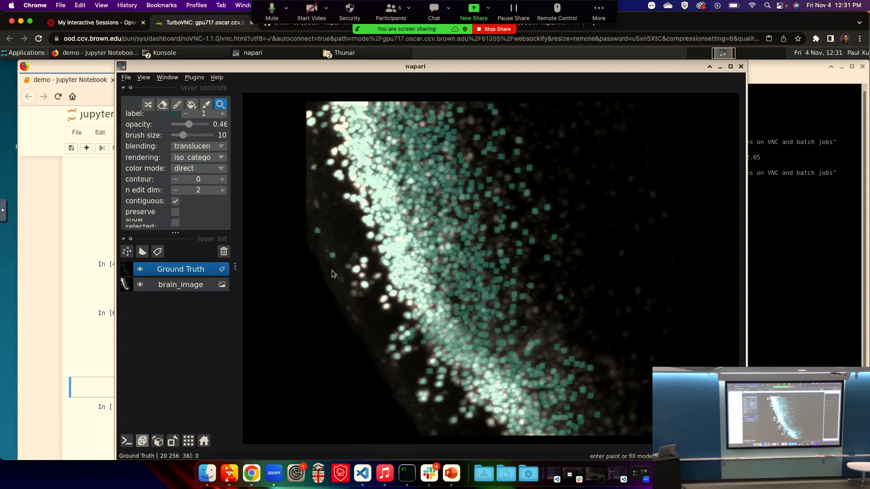
{"action": "left_click_drag", "start_coordinate": [332, 270], "coordinate": [371, 287]}
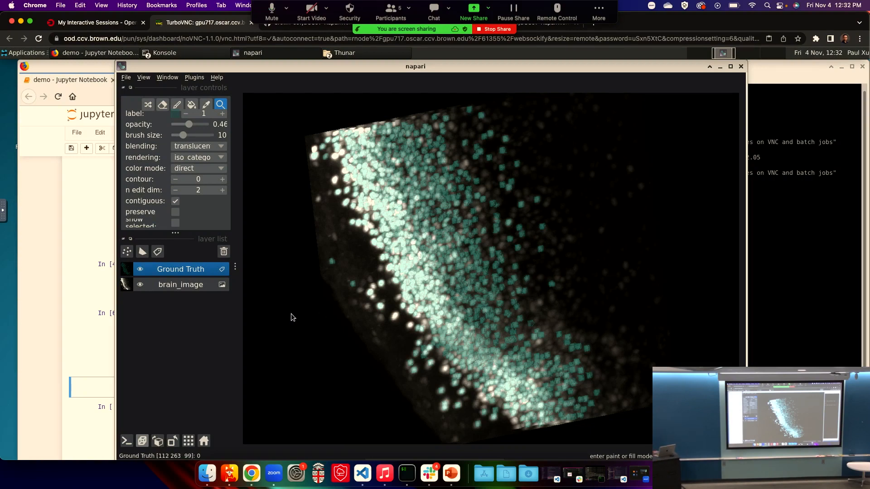
Return to the demo notebook and go back to the overview of layer types under Adding layers
{"action": "left_click", "coordinate": [101, 322]}
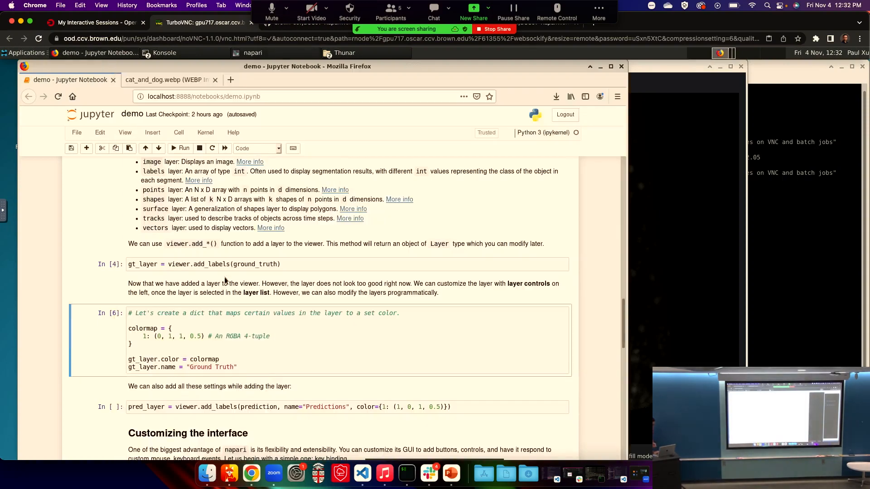
{"action": "scroll", "coordinate": [225, 280], "scroll_direction": "up", "scroll_amount": 5}
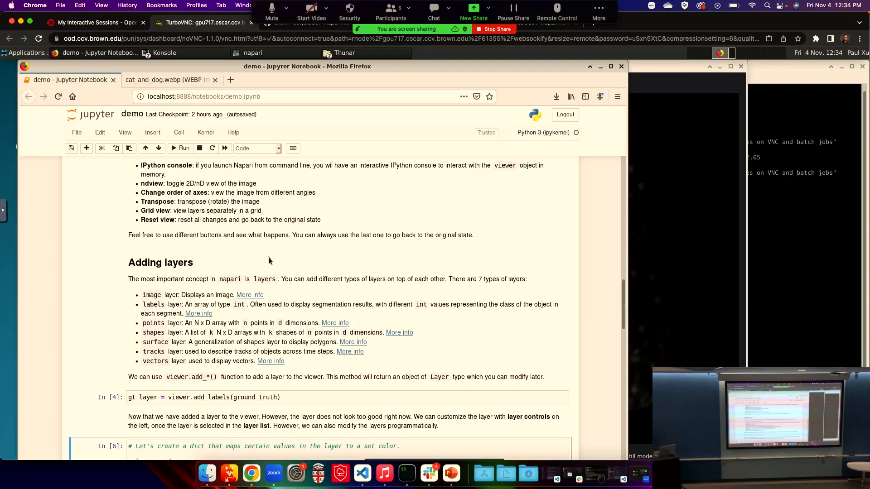
Run the notebook cell that adds the prediction array as a labels layer named "Predictions" with color {1: (1, 0, 1, 0.5)}
{"action": "scroll", "coordinate": [269, 260], "scroll_direction": "down", "scroll_amount": 10}
{"action": "scroll", "coordinate": [268, 261], "scroll_direction": "down", "scroll_amount": 1}
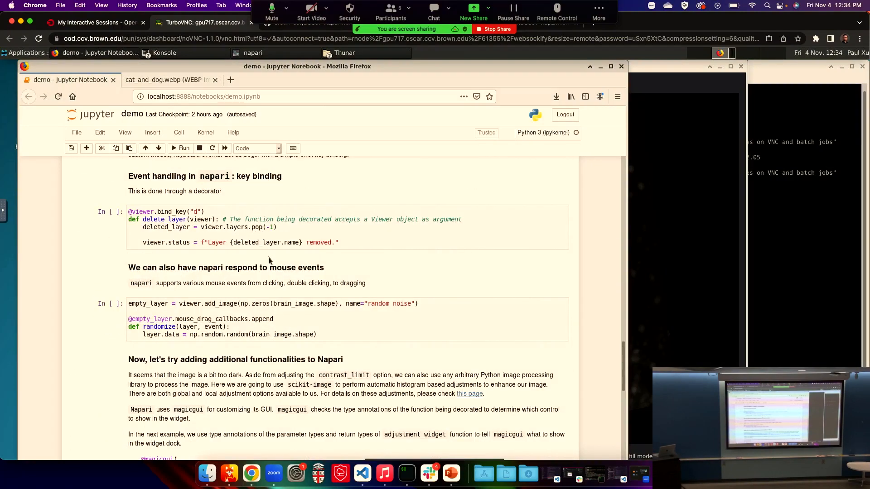
{"action": "scroll", "coordinate": [267, 224], "scroll_direction": "up", "scroll_amount": 3}
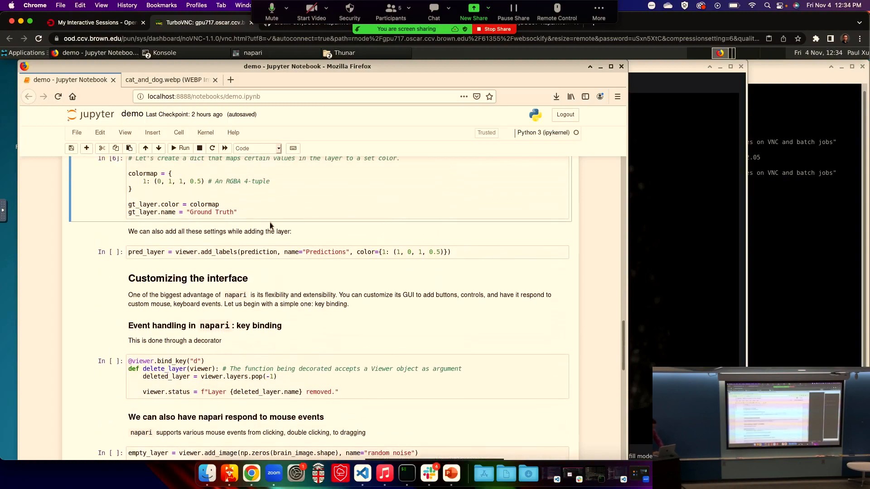
{"action": "left_click", "coordinate": [454, 251]}
{"action": "key", "text": "shift+Return"}
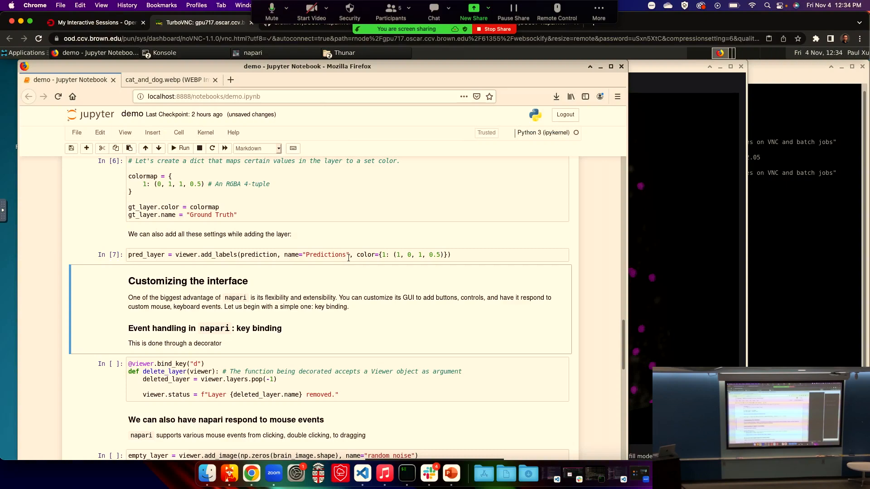
Switch to napari and hide the Ground Truth layer so only Predictions overlays brain_image
{"action": "left_click", "coordinate": [658, 195]}
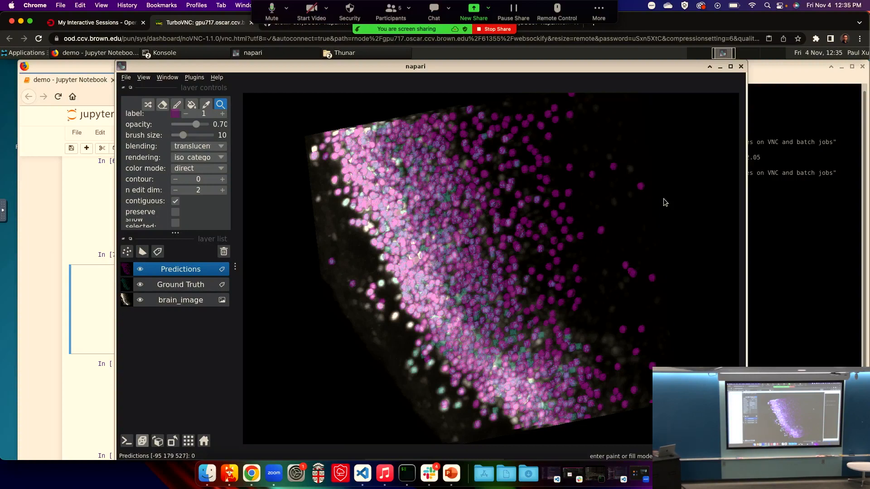
{"action": "left_click", "coordinate": [144, 288]}
{"action": "left_click", "coordinate": [141, 286]}
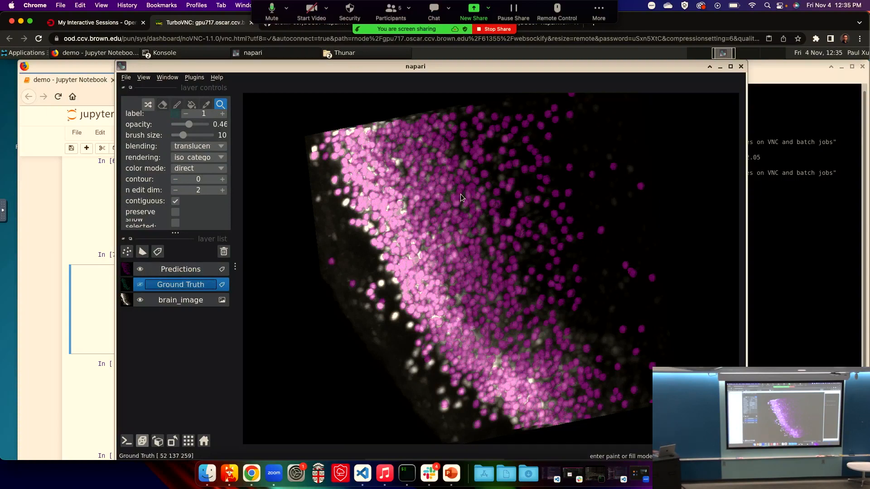
Activate the label eraser on the Predictions layer and switch the viewer to 2D display
{"action": "left_click", "coordinate": [194, 269]}
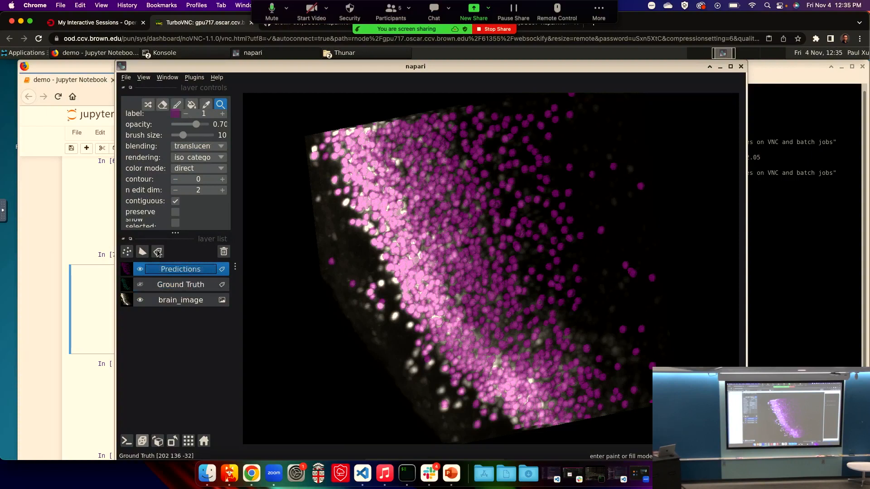
{"action": "left_click", "coordinate": [162, 106]}
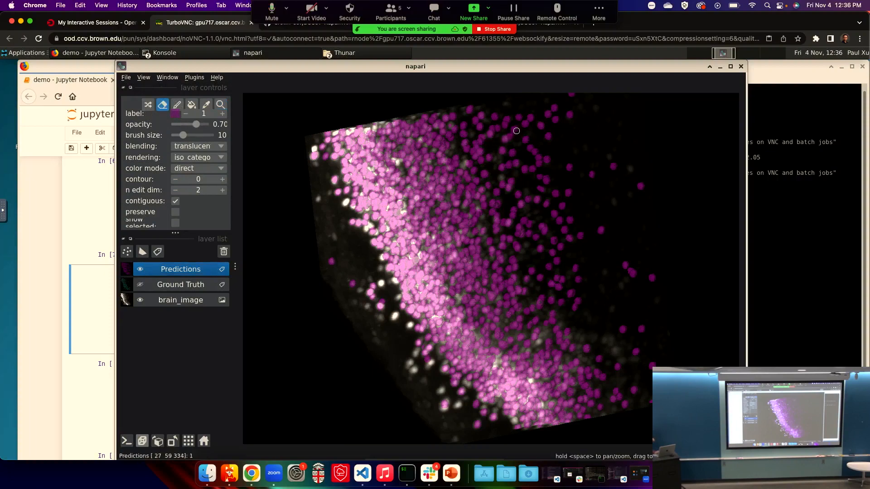
{"action": "left_click", "coordinate": [142, 441]}
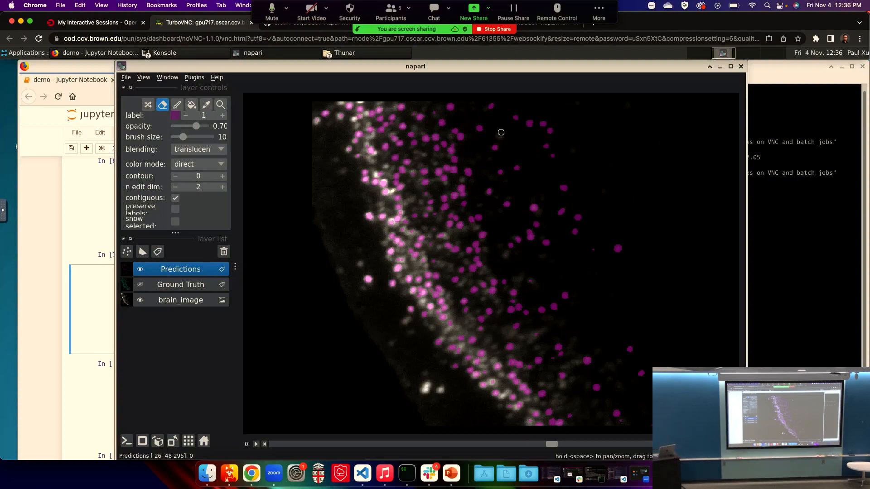
Place four points over the cell band in a new points layer and set their symbol to ring
{"action": "left_click", "coordinate": [127, 252]}
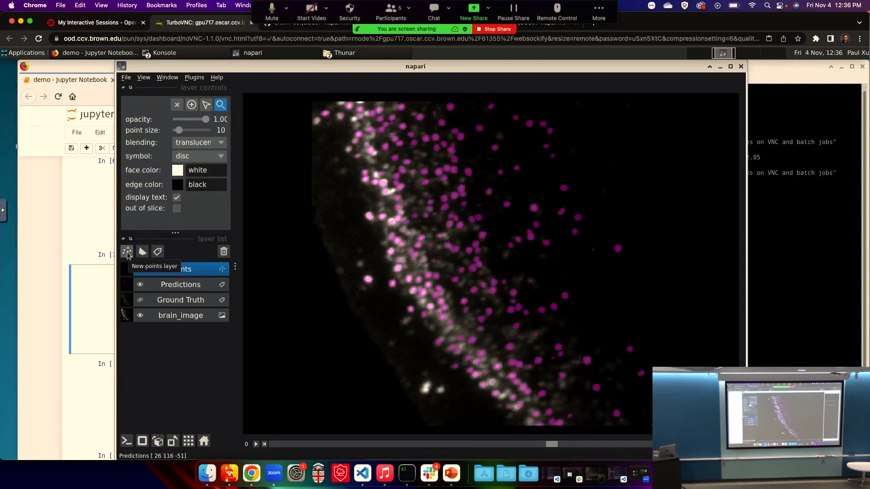
{"action": "left_click", "coordinate": [192, 104]}
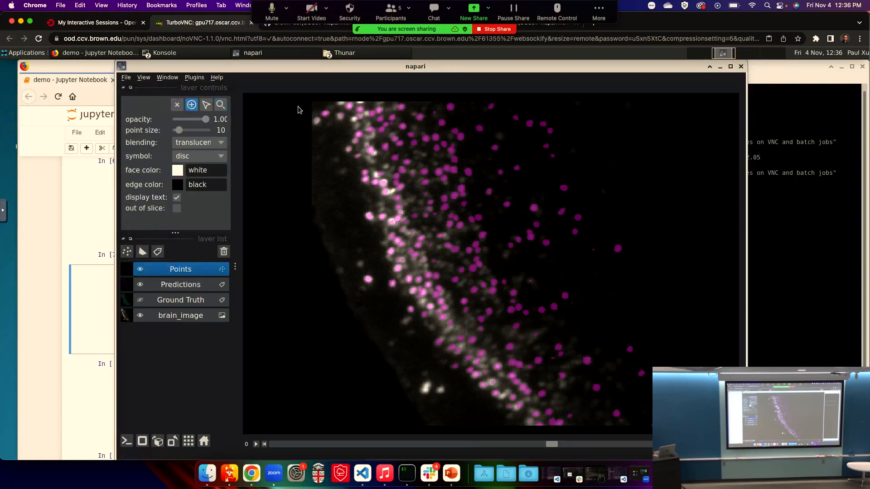
{"action": "left_click", "coordinate": [369, 169]}
{"action": "left_click", "coordinate": [438, 173]}
{"action": "left_click", "coordinate": [450, 232]}
{"action": "left_click", "coordinate": [469, 269]}
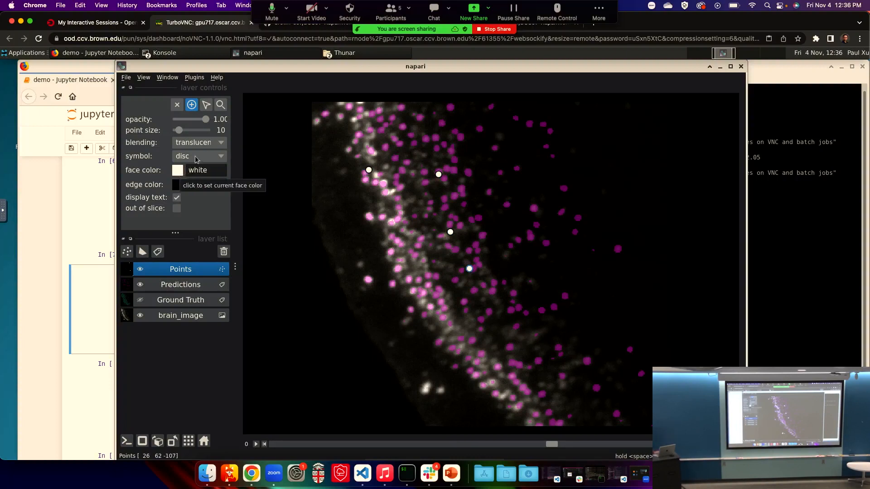
{"action": "left_click", "coordinate": [209, 157]}
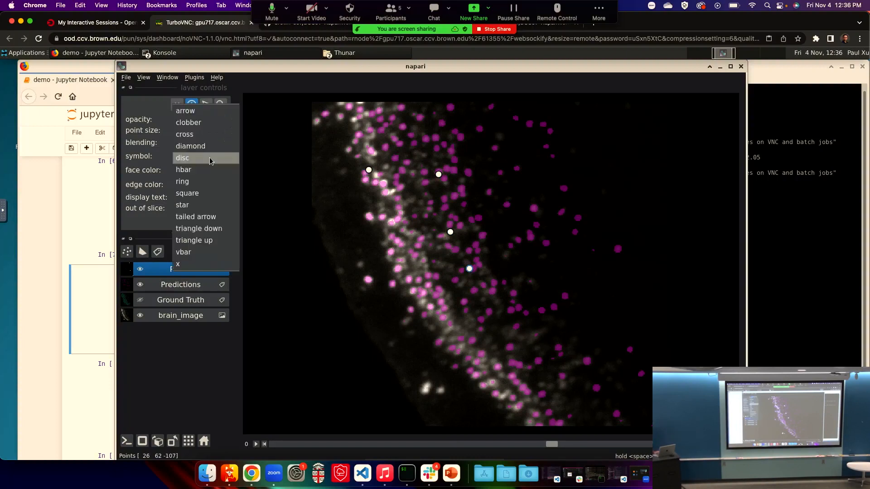
{"action": "left_click", "coordinate": [205, 182]}
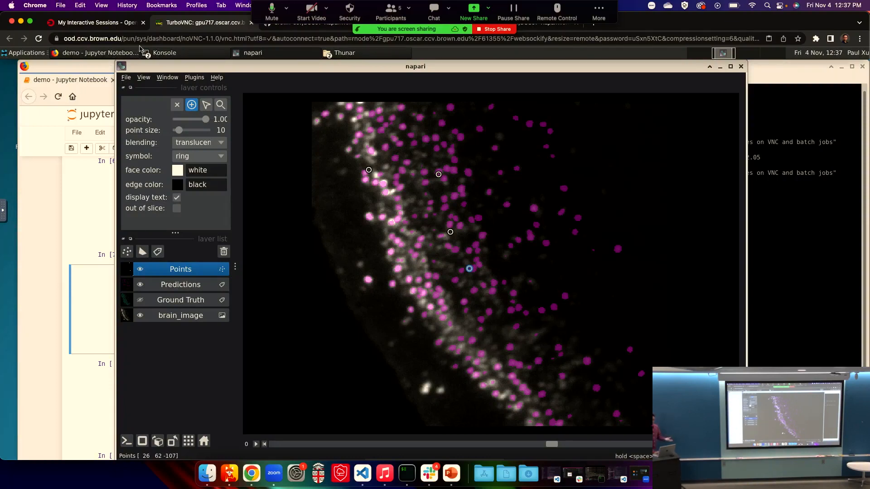
{"action": "left_click", "coordinate": [144, 77]}
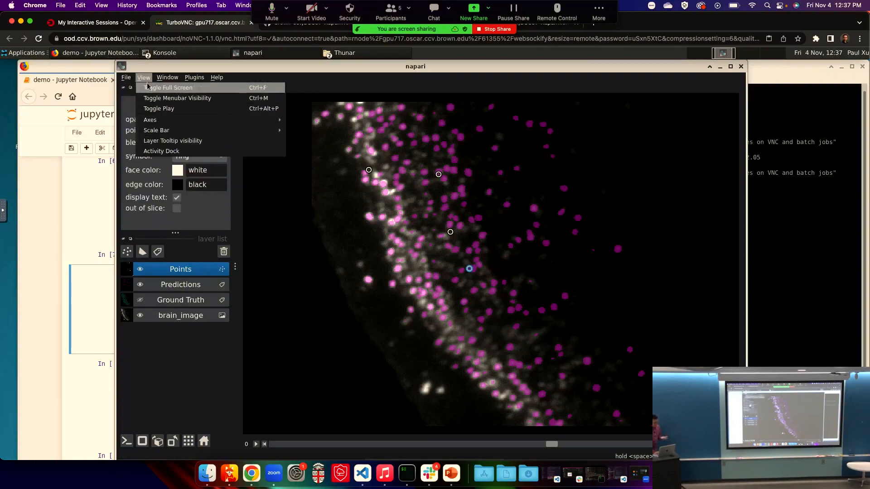
{"action": "mouse_move", "coordinate": [126, 77]}
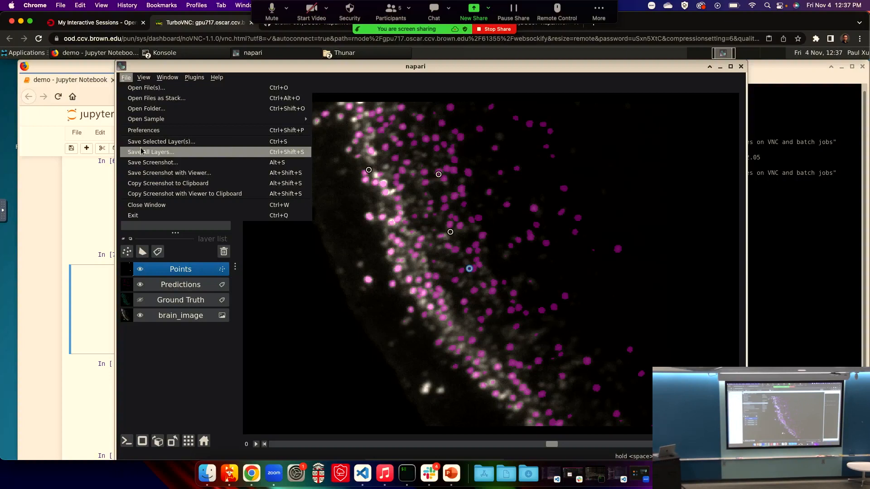
{"action": "left_click", "coordinate": [158, 331]}
Add a shapes layer and draw a circular ellipse over the sparse cells right of the dense band
{"action": "left_click", "coordinate": [142, 252]}
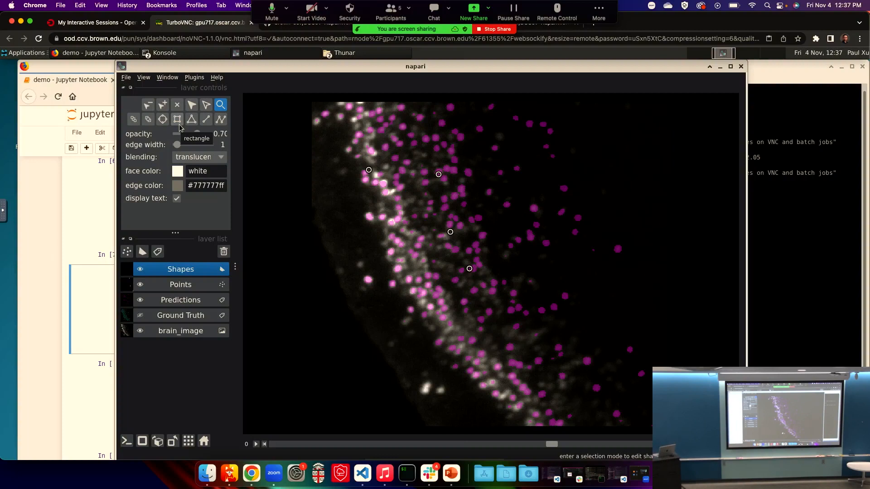
{"action": "left_click", "coordinate": [163, 119]}
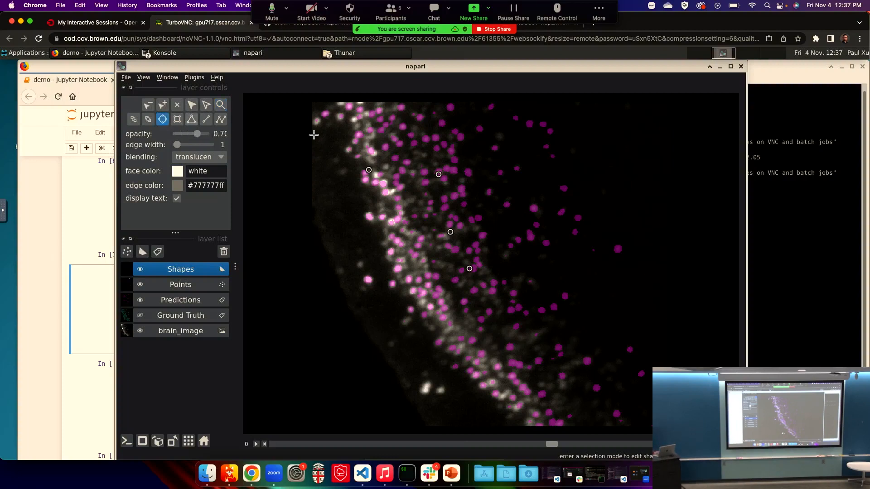
{"action": "left_click_drag", "start_coordinate": [465, 145], "coordinate": [516, 195]}
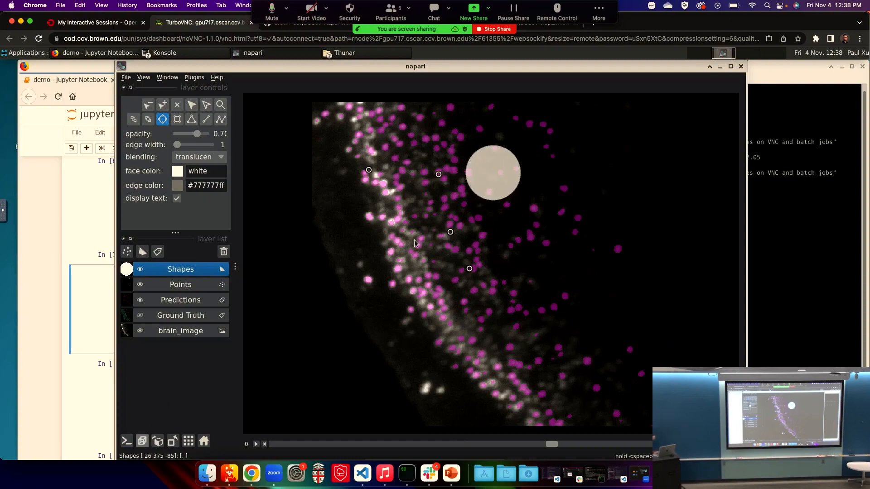
Rotate the layers in 3D display to examine the circle, and check the notebook's Predictions cell output before returning to napari
{"action": "key", "text": "ctrl+y"}
{"action": "left_click_drag", "start_coordinate": [447, 256], "coordinate": [510, 257]}
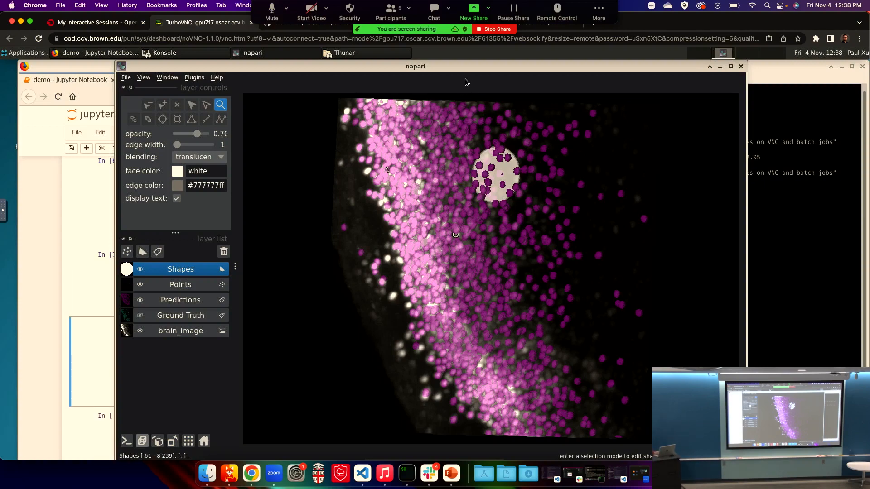
{"action": "left_click", "coordinate": [71, 283]}
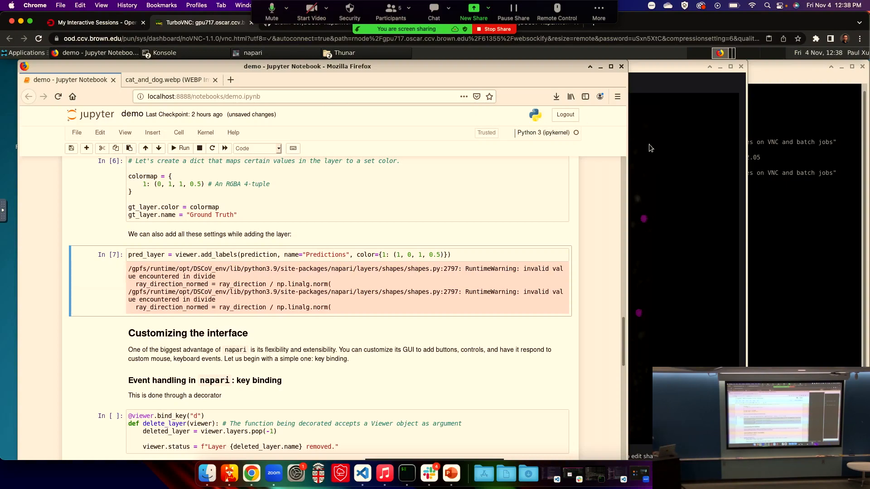
{"action": "left_click", "coordinate": [669, 156]}
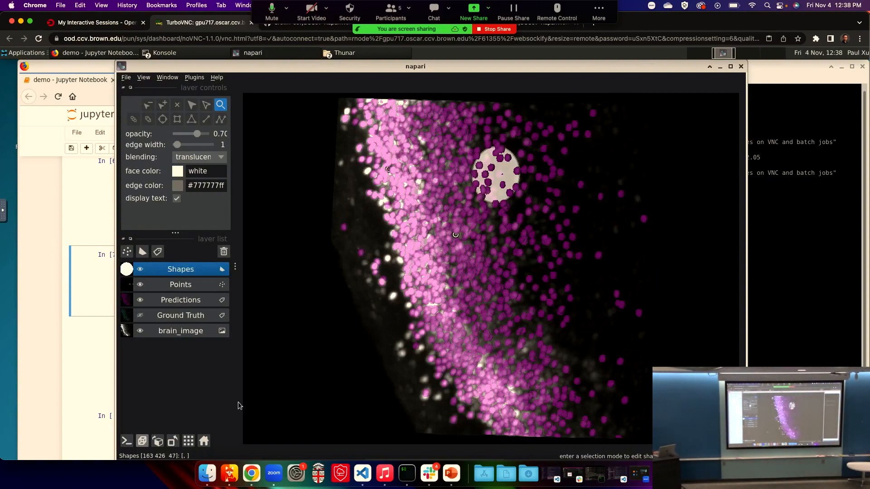
Cycle the axis order to view the layers from different sides, and return to 2D display in the original orientation
{"action": "left_click", "coordinate": [141, 443]}
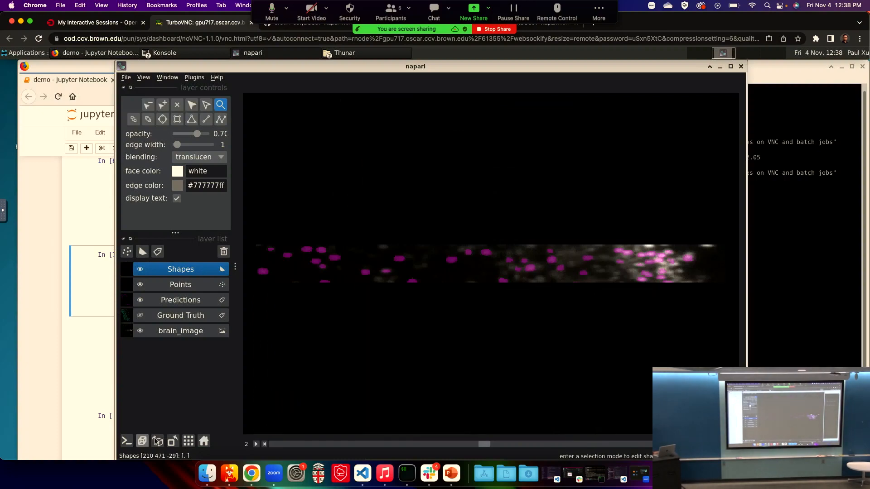
{"action": "left_click", "coordinate": [156, 441]}
{"action": "left_click", "coordinate": [156, 441]}
{"action": "left_click", "coordinate": [156, 442]}
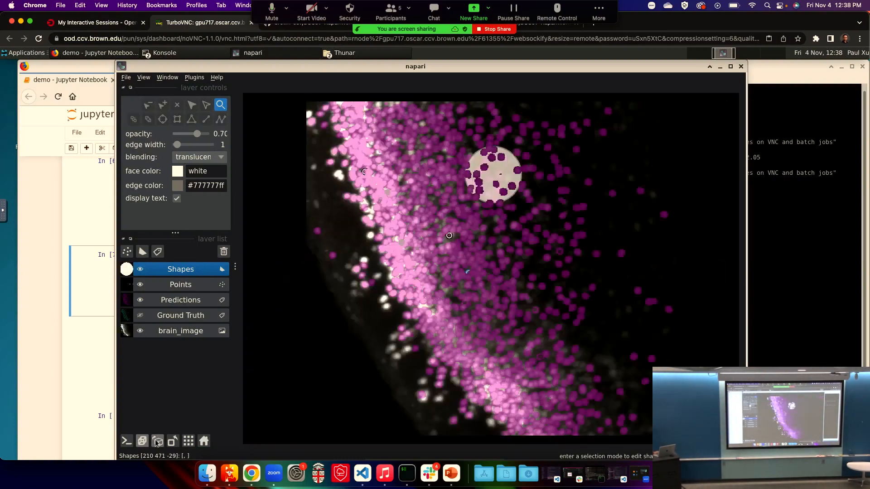
{"action": "left_click", "coordinate": [157, 441]}
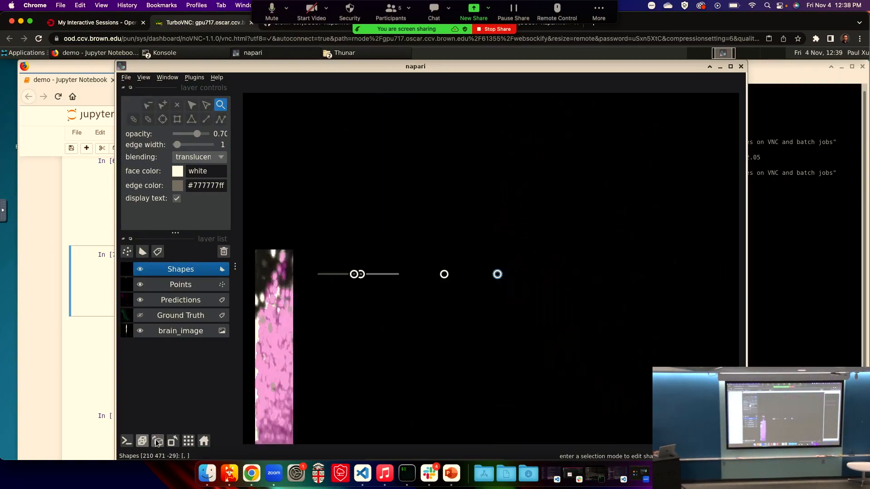
{"action": "left_click", "coordinate": [156, 442]}
{"action": "left_click", "coordinate": [157, 442]}
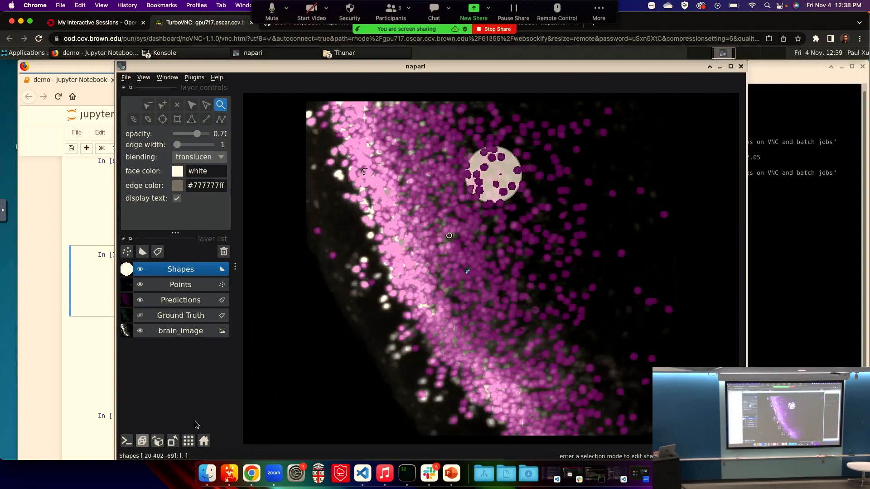
{"action": "left_click", "coordinate": [142, 441]}
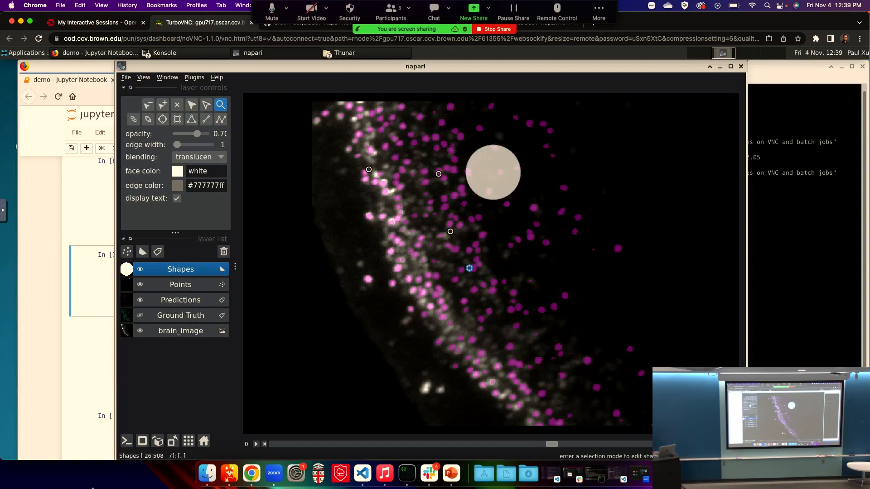
Return to the demo notebook and run the cell that binds the "d" key to the delete_layer function
{"action": "left_click", "coordinate": [51, 350]}
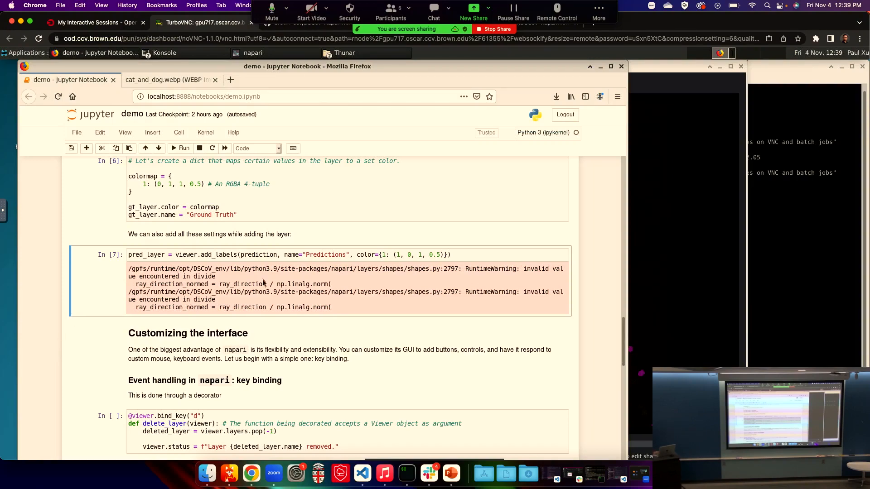
{"action": "scroll", "coordinate": [262, 280], "scroll_direction": "down", "scroll_amount": 2}
{"action": "scroll", "coordinate": [262, 281], "scroll_direction": "down", "scroll_amount": 8}
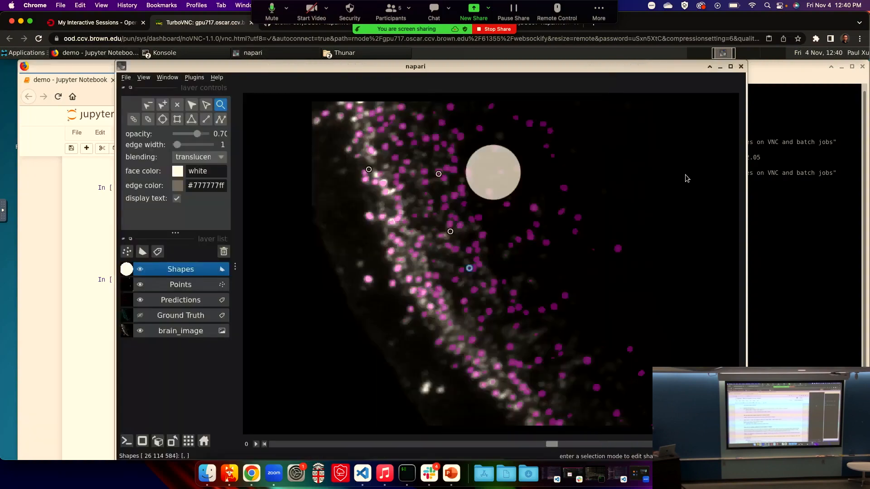
{"action": "left_click", "coordinate": [687, 178]}
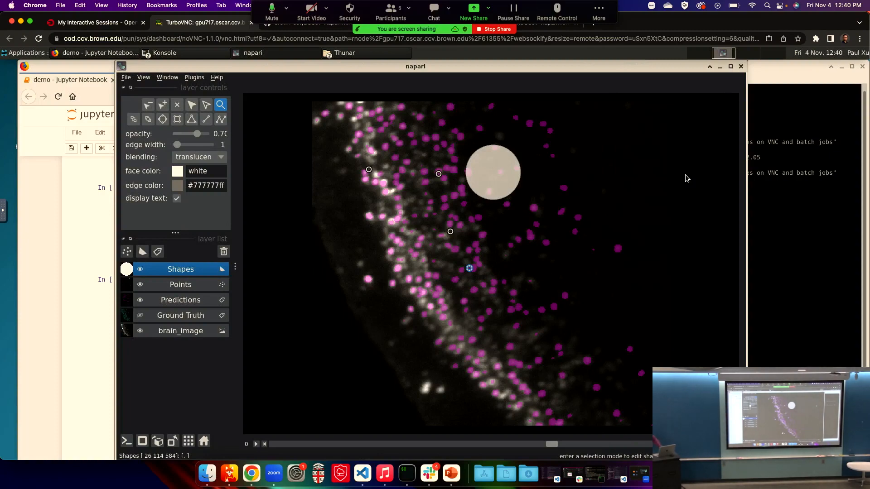
{"action": "left_click", "coordinate": [83, 320]}
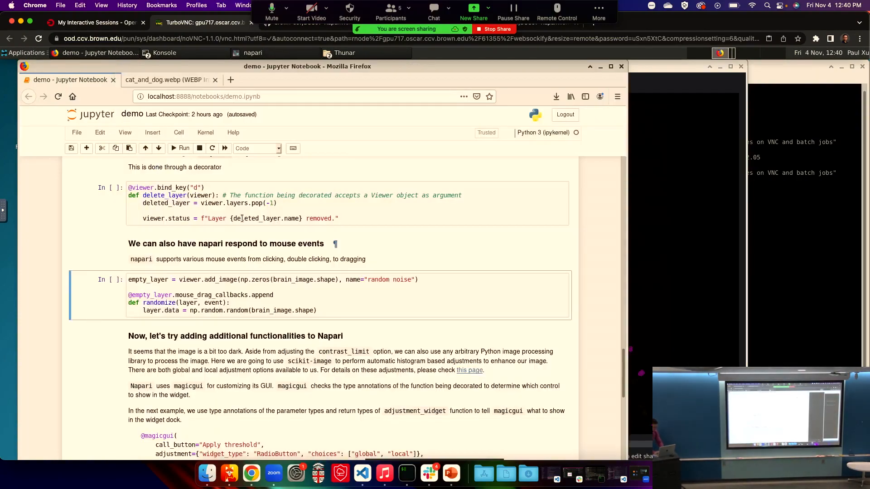
{"action": "left_click", "coordinate": [342, 219]}
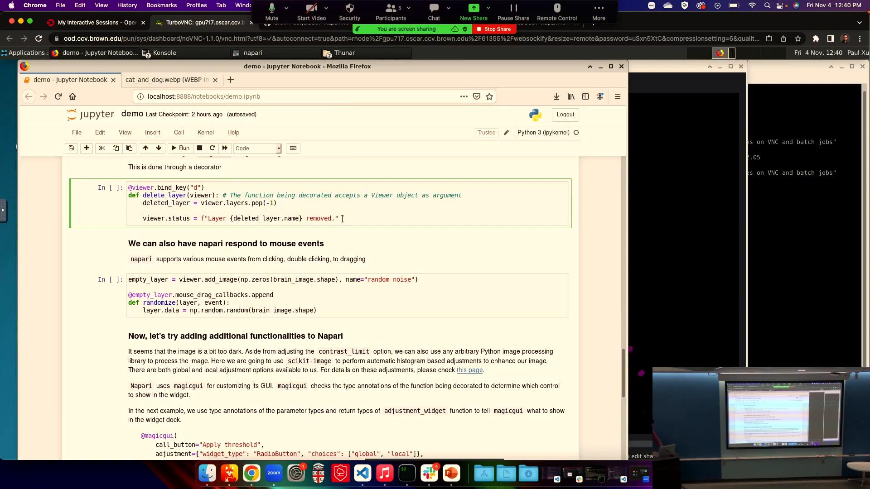
{"action": "key", "text": "shift+Return"}
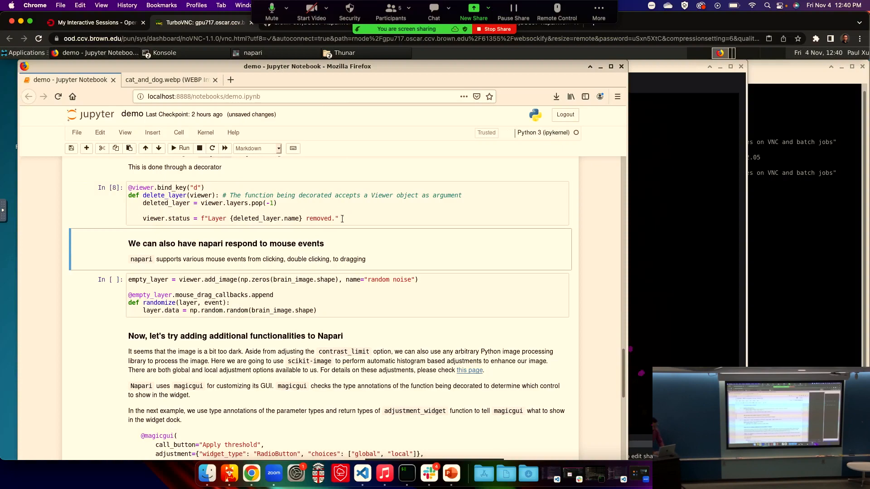
Remove the Shapes and Points layers in napari with the new delete_layer binding, and return to the notebook
{"action": "left_click", "coordinate": [722, 181]}
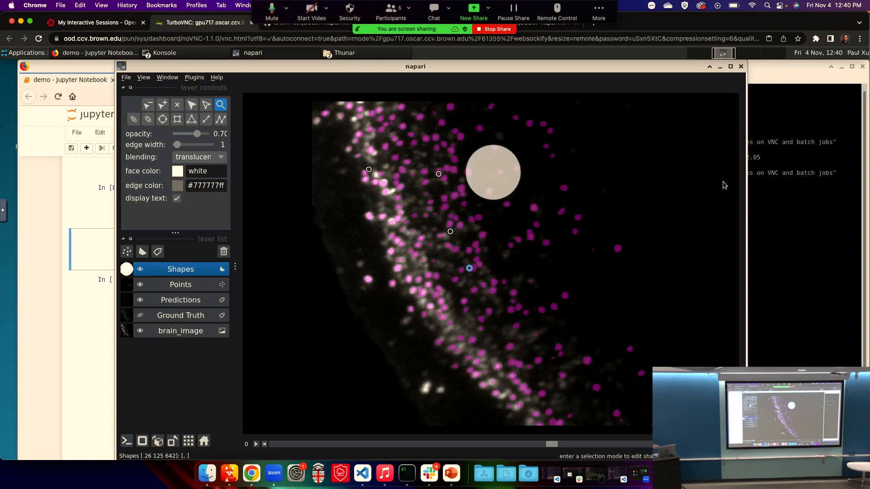
{"action": "key", "text": "Delete"}
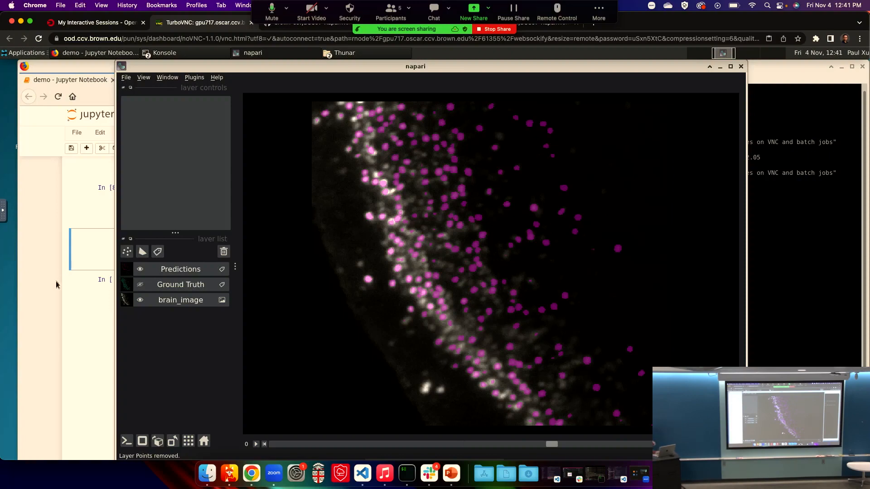
{"action": "left_click", "coordinate": [58, 299]}
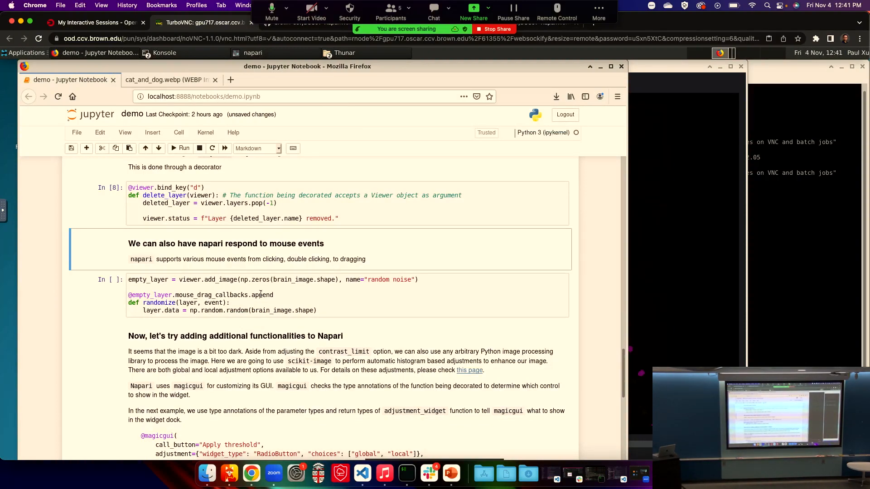
Run the cell that adds the "random noise" layer with its mouse drag callback, and trigger the randomize function on the napari canvas
{"action": "left_click_drag", "start_coordinate": [338, 302], "coordinate": [337, 307]}
{"action": "key", "text": "shift+Return"}
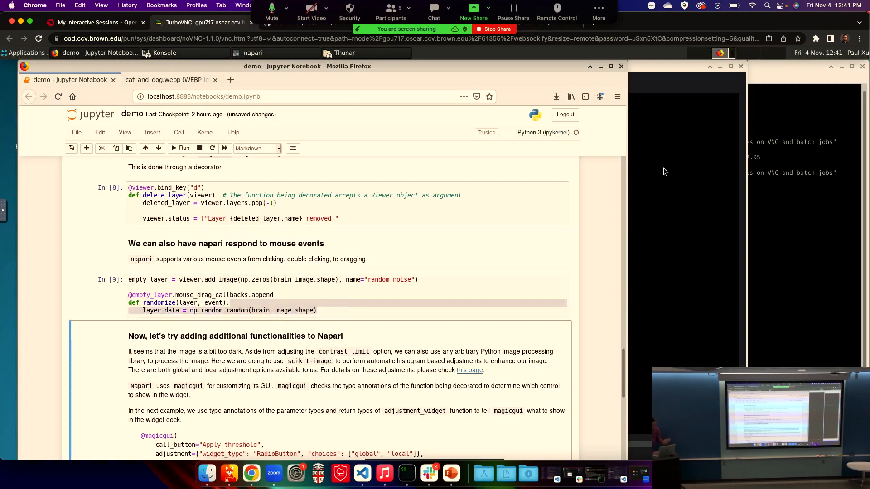
{"action": "left_click", "coordinate": [666, 69]}
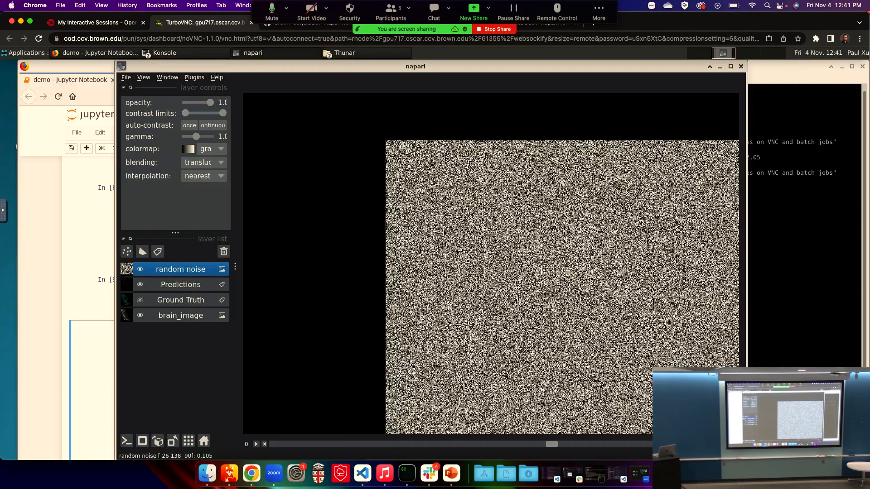
{"action": "left_click_drag", "start_coordinate": [444, 232], "coordinate": [484, 248]}
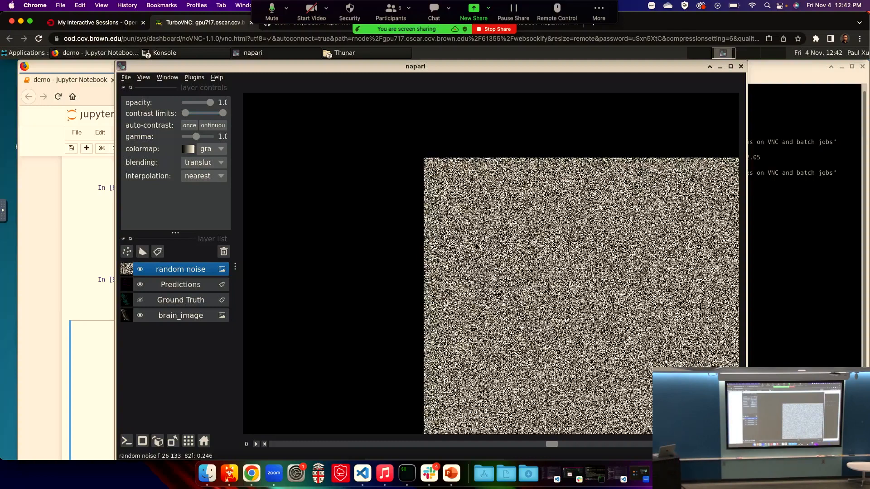
Delete the random noise layer and check the brain_image layer's display controls
{"action": "left_click", "coordinate": [223, 252]}
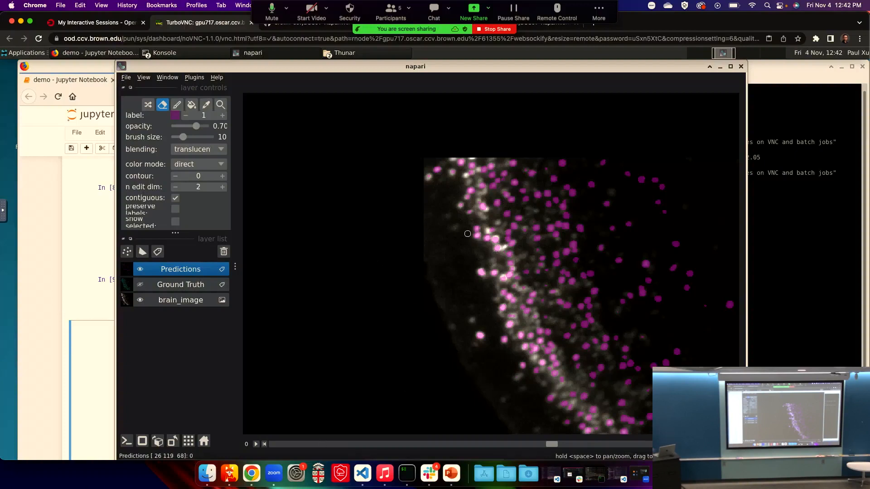
{"action": "left_click", "coordinate": [183, 302]}
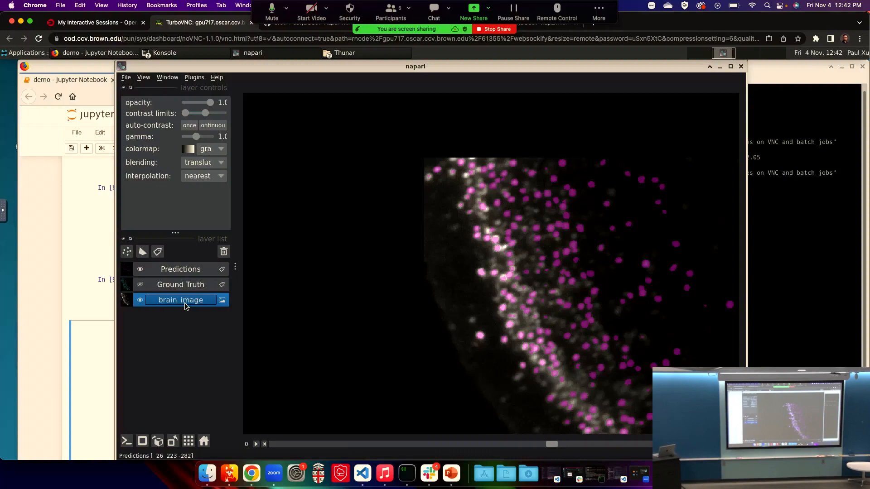
{"action": "left_click", "coordinate": [195, 329]}
Return to the demo notebook and run the magicgui cell that registers adjustment_widget as a dock widget in the viewer
{"action": "left_click", "coordinate": [48, 312]}
{"action": "scroll", "coordinate": [238, 370], "scroll_direction": "down", "scroll_amount": 6}
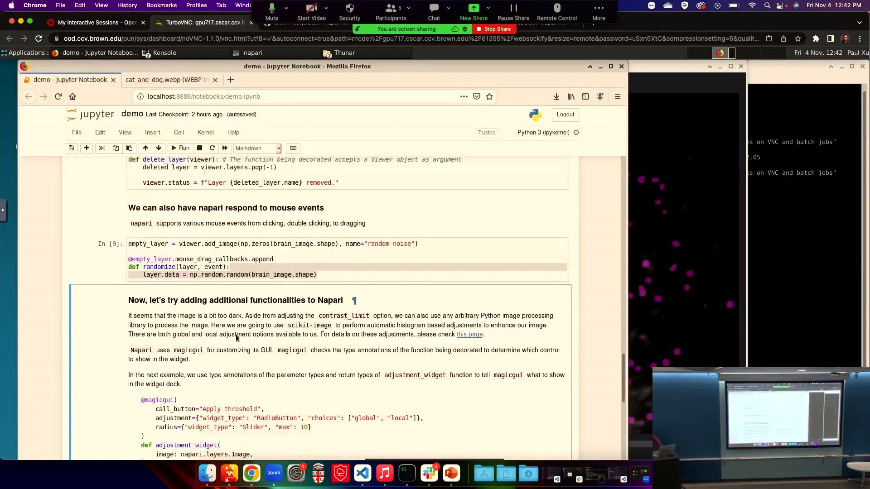
{"action": "scroll", "coordinate": [239, 370], "scroll_direction": "down", "scroll_amount": 9}
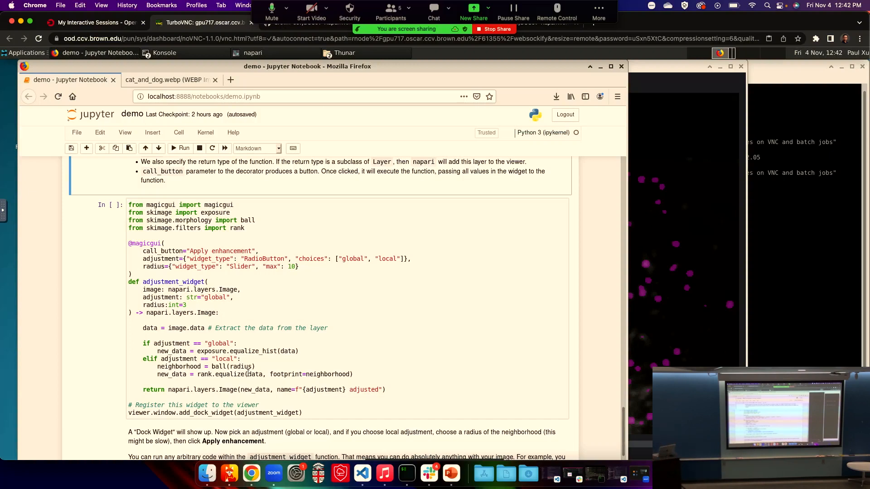
{"action": "left_click", "coordinate": [325, 417]}
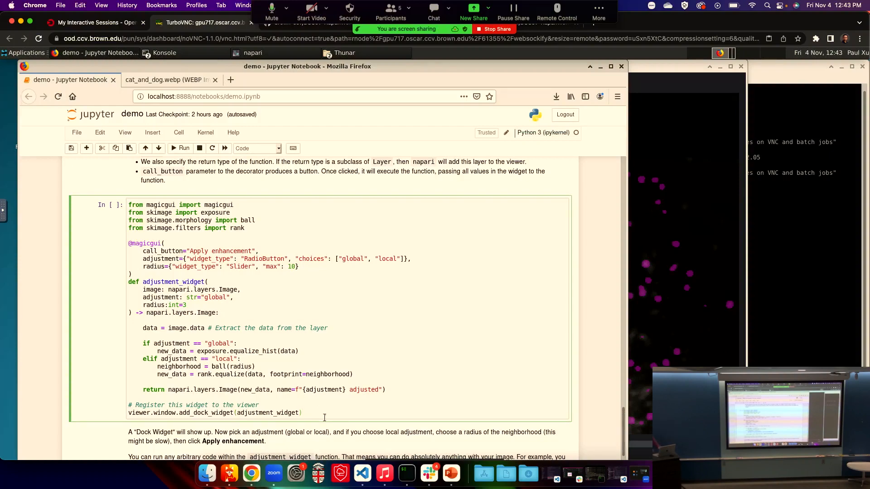
{"action": "key", "text": "shift+Return"}
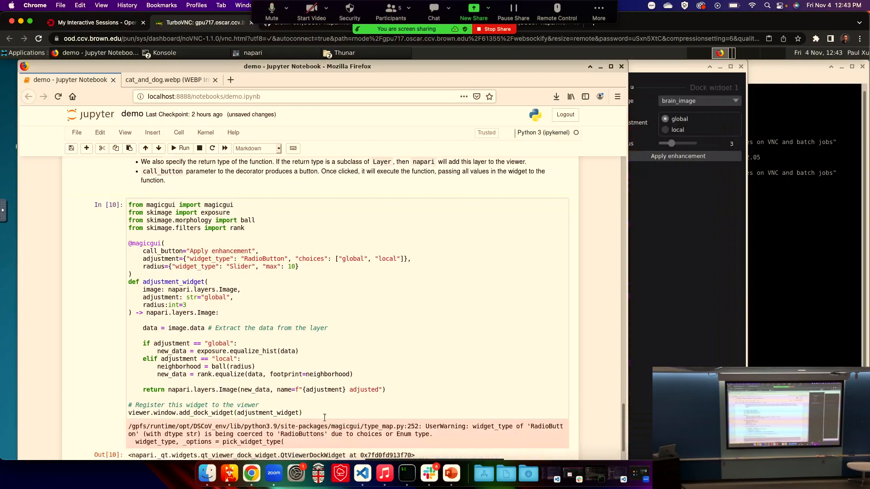
In napari, apply the global enhancement to brain_image, followed by the local enhancement with radius 3
{"action": "left_click", "coordinate": [678, 326]}
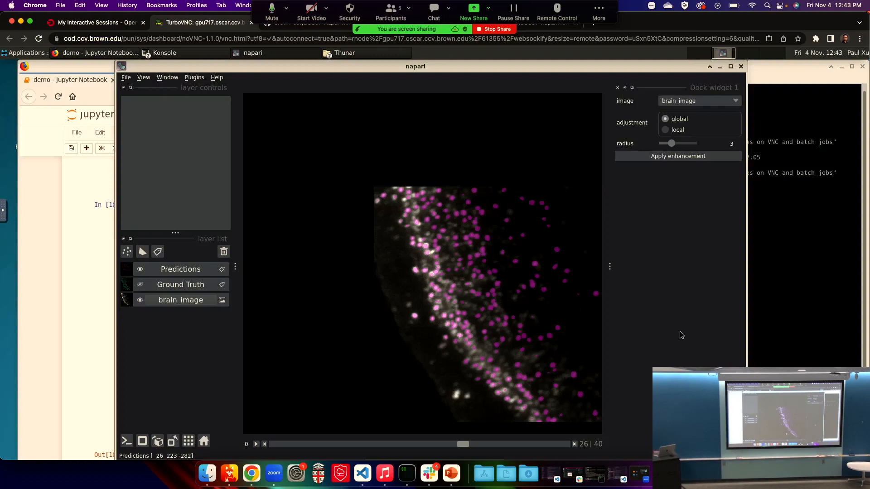
{"action": "left_click_drag", "start_coordinate": [487, 267], "coordinate": [403, 206]}
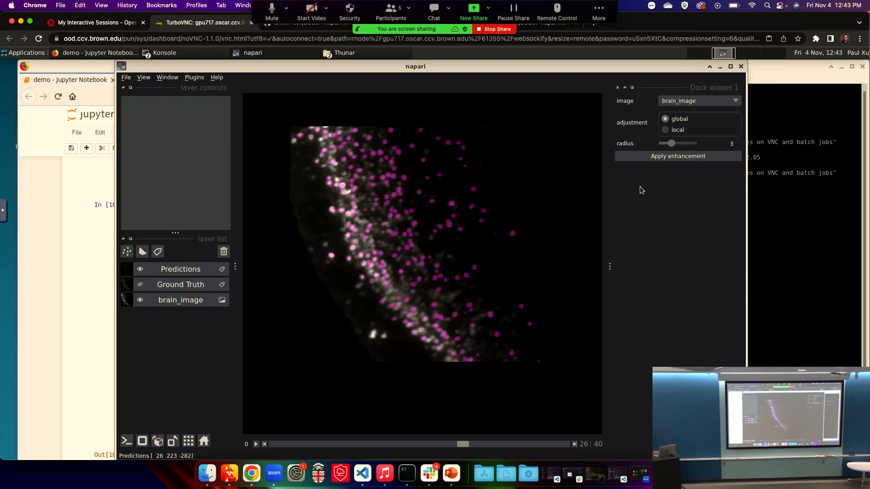
{"action": "left_click", "coordinate": [673, 157]}
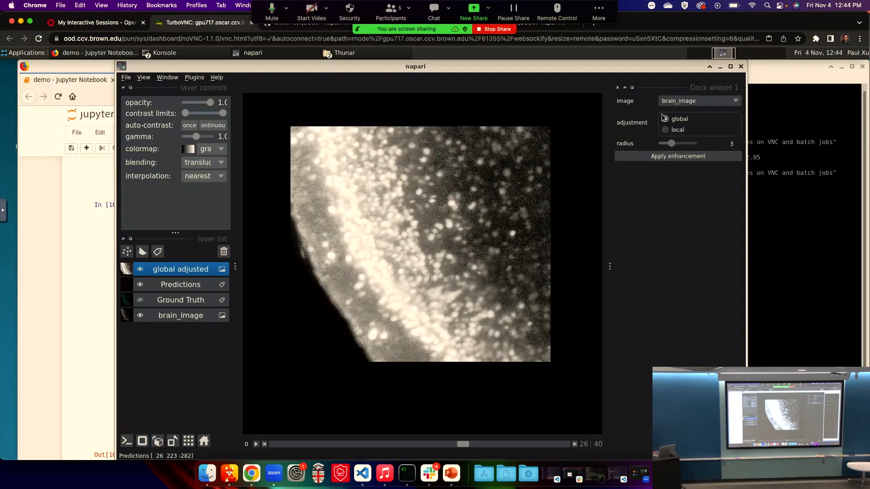
{"action": "left_click", "coordinate": [665, 130]}
{"action": "left_click", "coordinate": [650, 159]}
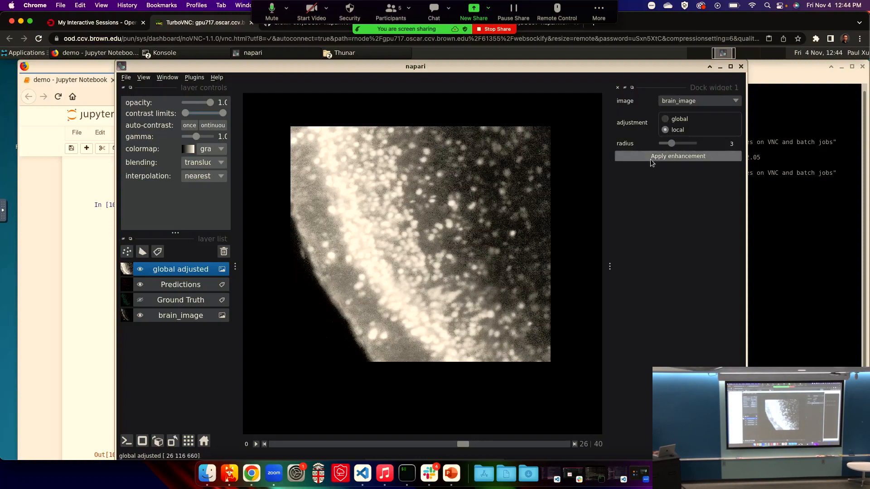
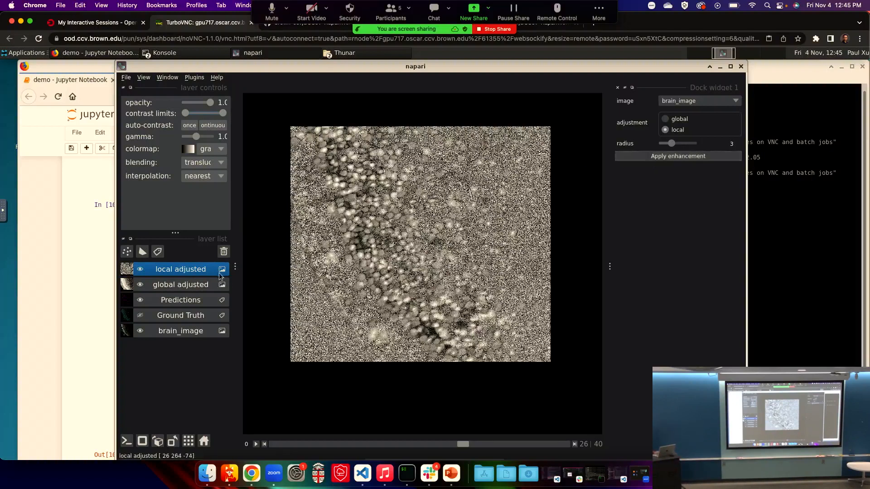
Examine the adjustment_widget function signature in the notebook and compare it with the dock widget in napari
{"action": "left_click", "coordinate": [81, 278]}
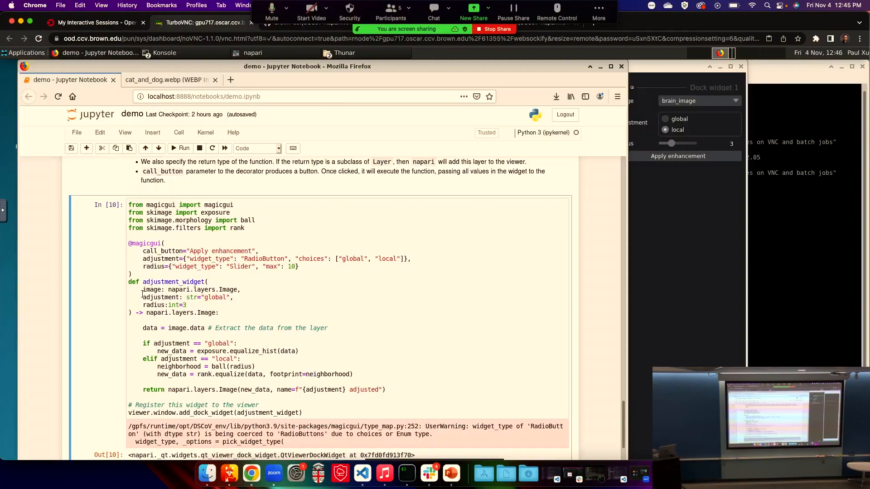
{"action": "left_click", "coordinate": [127, 281]}
{"action": "mouse_move", "coordinate": [128, 281]}
{"action": "left_mouse_down"}
{"action": "mouse_move", "coordinate": [226, 292]}
{"action": "mouse_move", "coordinate": [219, 307]}
{"action": "mouse_move", "coordinate": [229, 311]}
{"action": "left_mouse_up"}
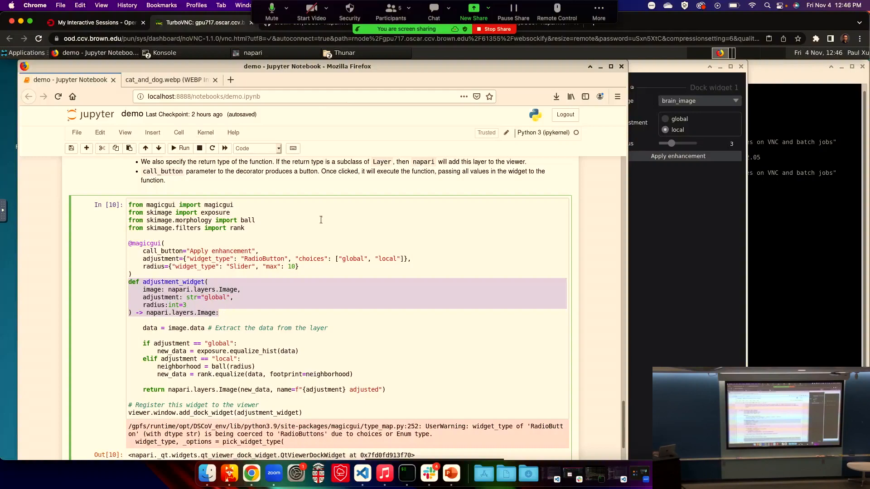
{"action": "left_click", "coordinate": [643, 143]}
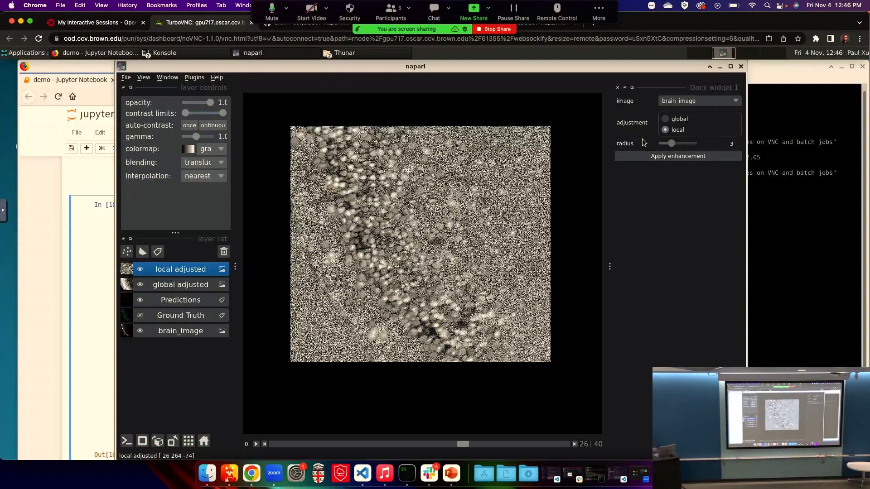
{"action": "left_click", "coordinate": [87, 354]}
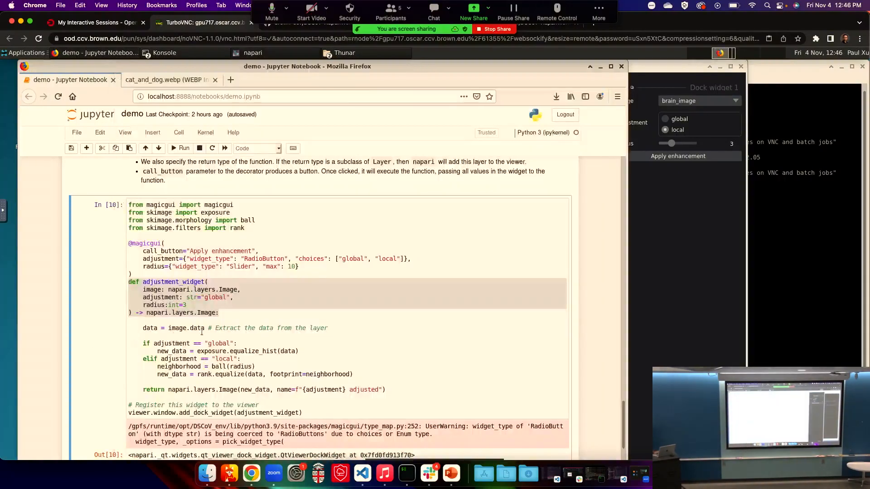
Check the radius parameter's slider definition in the notebook and set the dock widget's radius to 10 in napari
{"action": "left_click", "coordinate": [192, 305]}
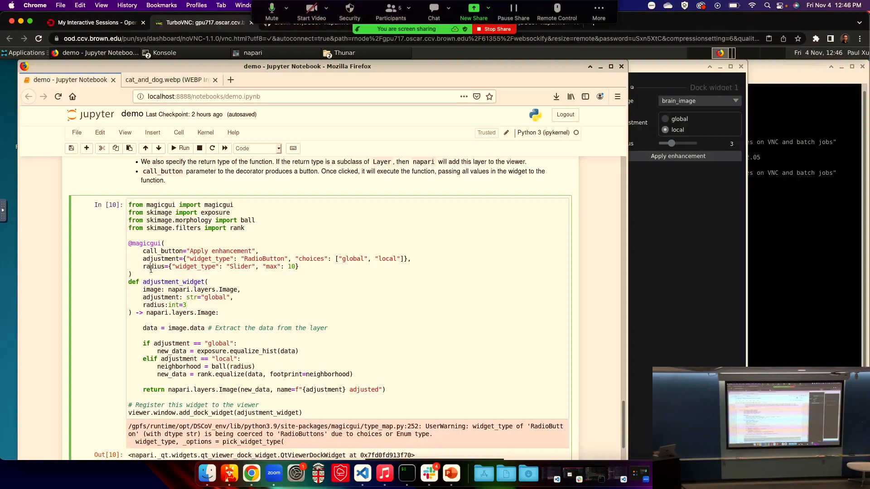
{"action": "left_click", "coordinate": [189, 267]}
{"action": "left_click", "coordinate": [670, 153]}
{"action": "left_click_drag", "start_coordinate": [671, 143], "coordinate": [694, 143]}
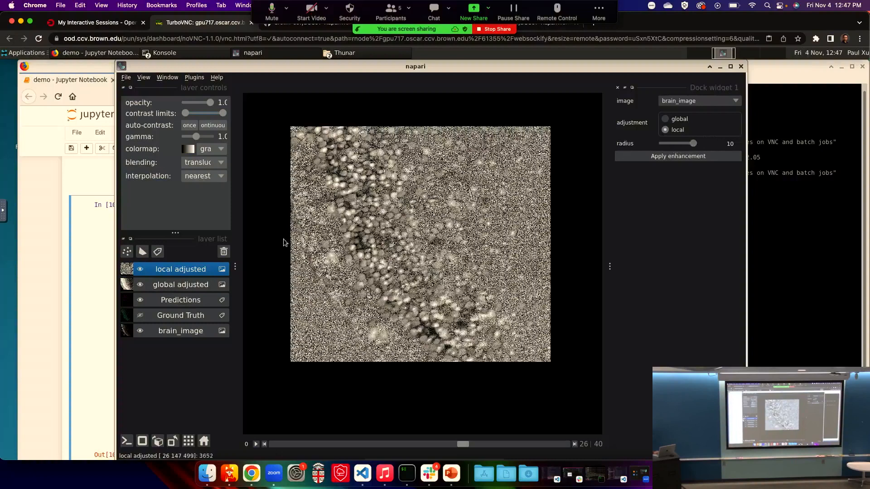
Compare the adjustment_widget code in the notebook with the dock widget's controls and the image layers it offers in napari
{"action": "left_click", "coordinate": [106, 303]}
{"action": "scroll", "coordinate": [471, 177], "scroll_direction": "down", "scroll_amount": 2}
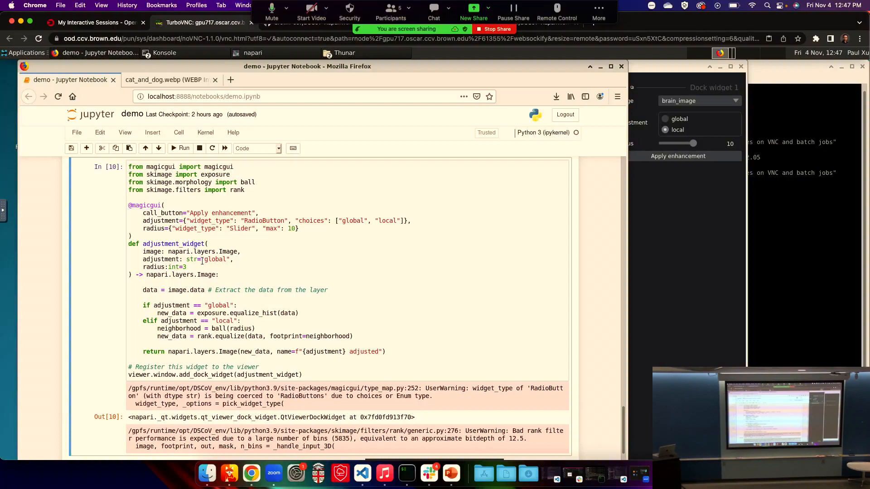
{"action": "left_click", "coordinate": [189, 220]}
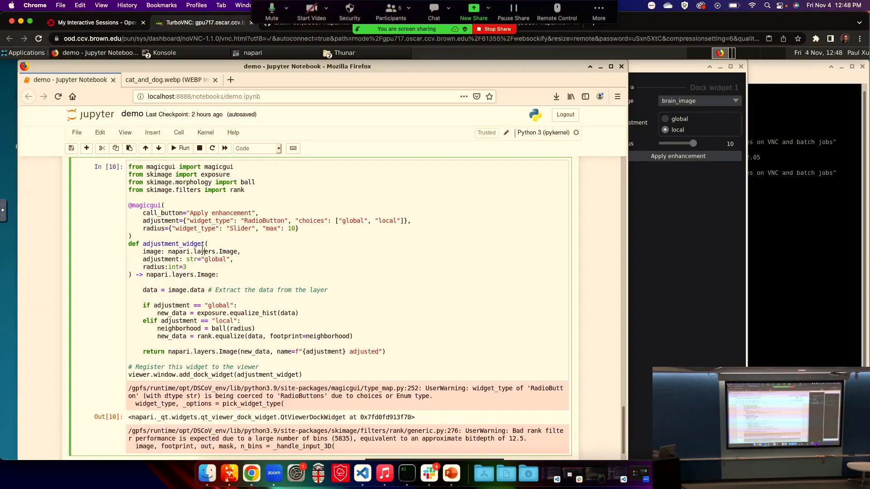
{"action": "left_click", "coordinate": [657, 93]}
{"action": "left_click", "coordinate": [672, 102]}
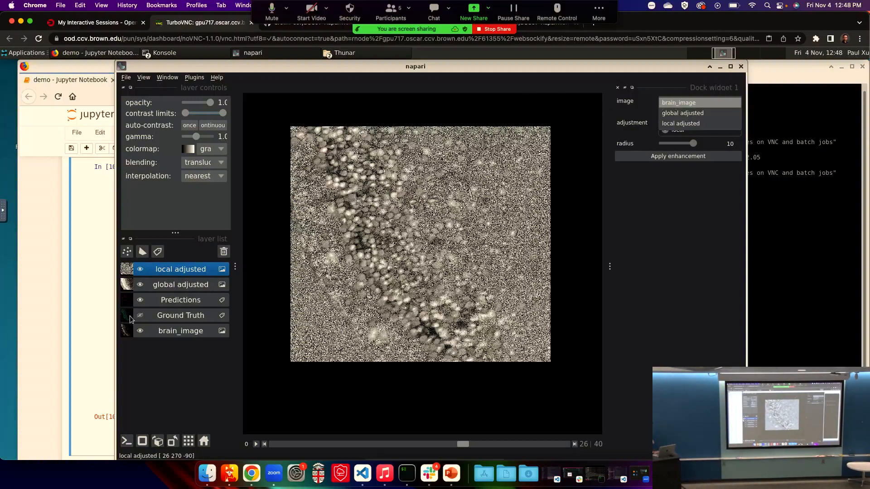
{"action": "left_click", "coordinate": [83, 323]}
{"action": "left_click", "coordinate": [80, 318]}
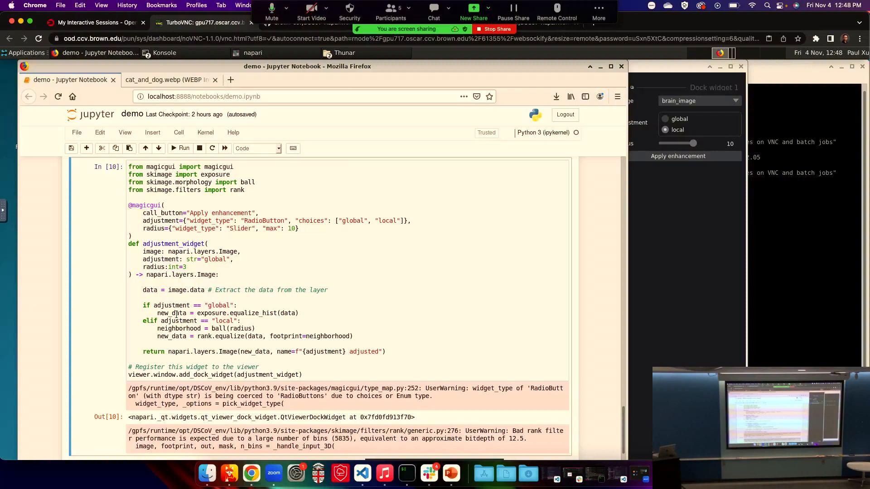
{"action": "left_click", "coordinate": [641, 195]}
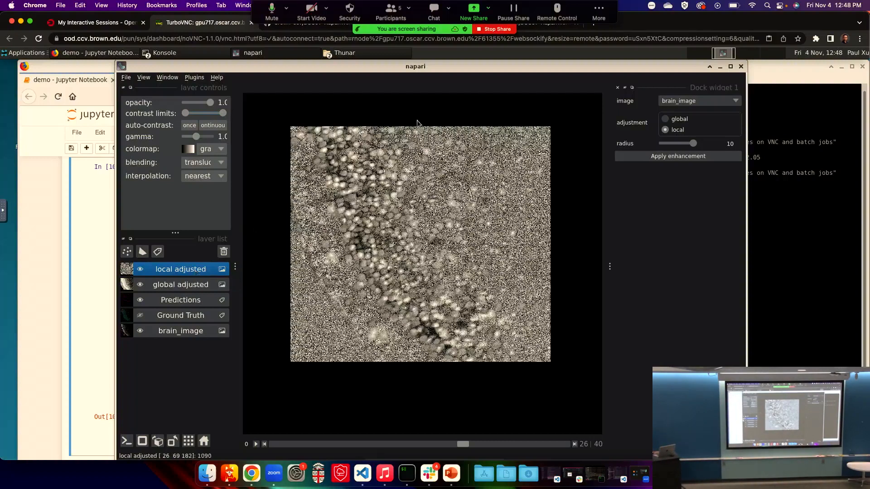
{"action": "left_click", "coordinate": [673, 102]}
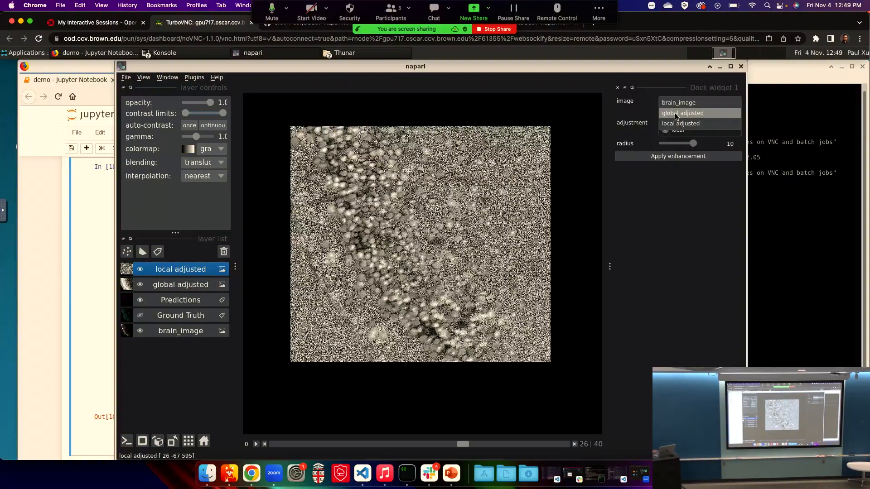
{"action": "left_click", "coordinate": [662, 247]}
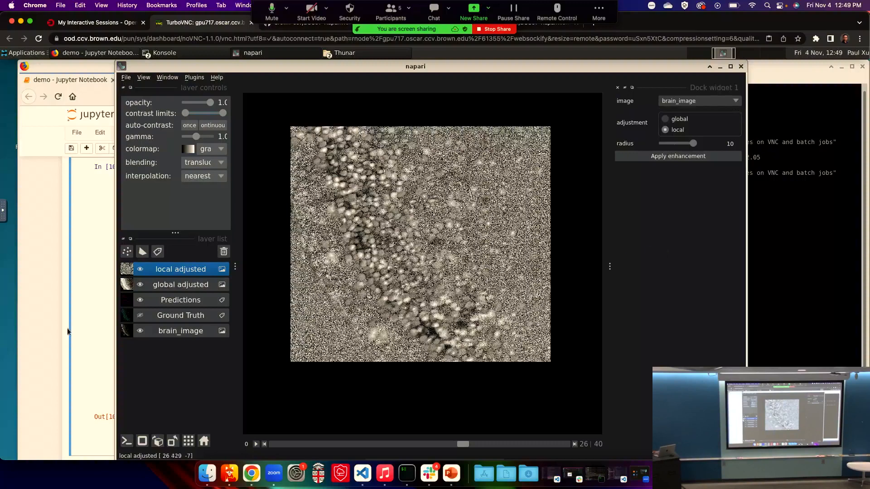
Return to the notebook, go to the section on large volumes that do not fit into memory, and close the napari window
{"action": "left_click", "coordinate": [90, 337]}
{"action": "scroll", "coordinate": [308, 271], "scroll_direction": "down", "scroll_amount": 5}
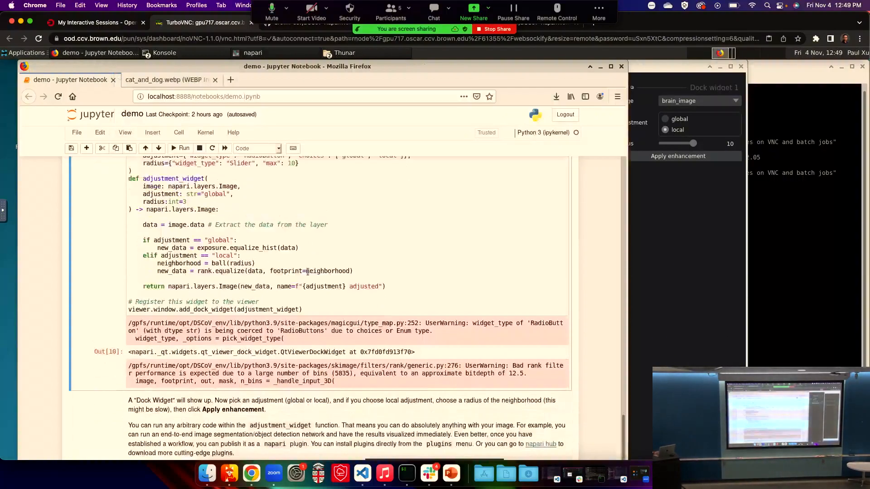
{"action": "scroll", "coordinate": [308, 271], "scroll_direction": "down", "scroll_amount": 7}
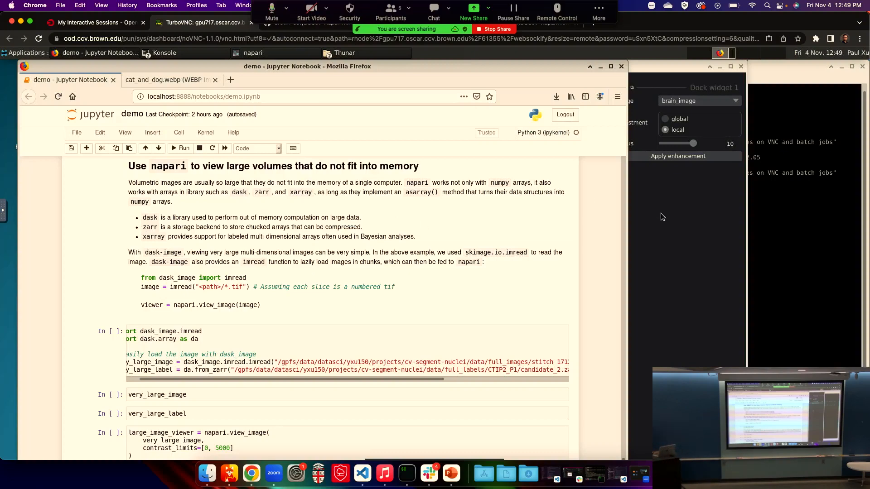
{"action": "left_click", "coordinate": [686, 224]}
{"action": "left_click", "coordinate": [741, 66]}
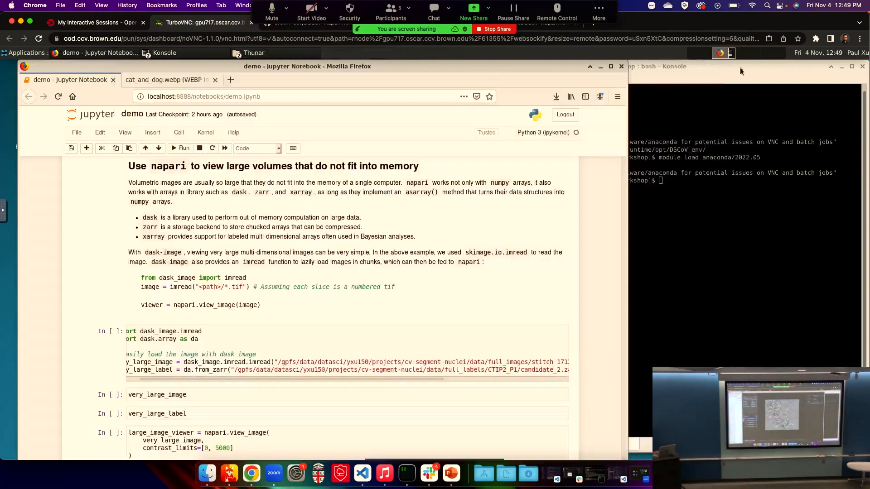
Insert a new cell below the adjustment_widget cell, run "viewer" in it, and look through its output
{"action": "scroll", "coordinate": [469, 274], "scroll_direction": "down", "scroll_amount": 5}
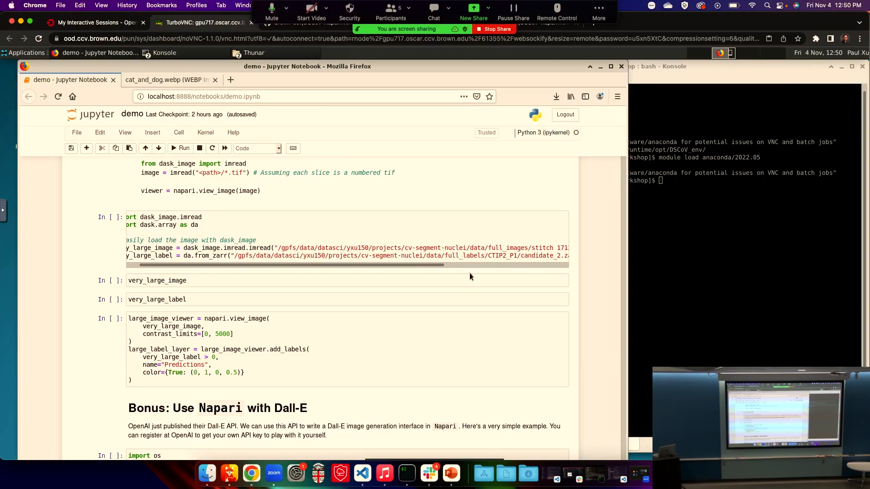
{"action": "scroll", "coordinate": [311, 265], "scroll_direction": "up", "scroll_amount": 5}
{"action": "scroll", "coordinate": [311, 265], "scroll_direction": "up", "scroll_amount": 7}
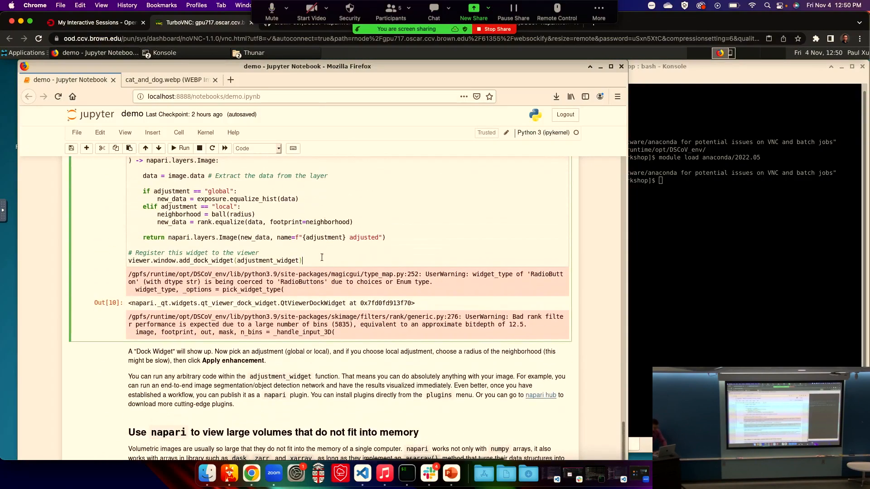
{"action": "key", "text": "b"}
{"action": "left_click", "coordinate": [209, 350]}
{"action": "type", "text": "vi"}
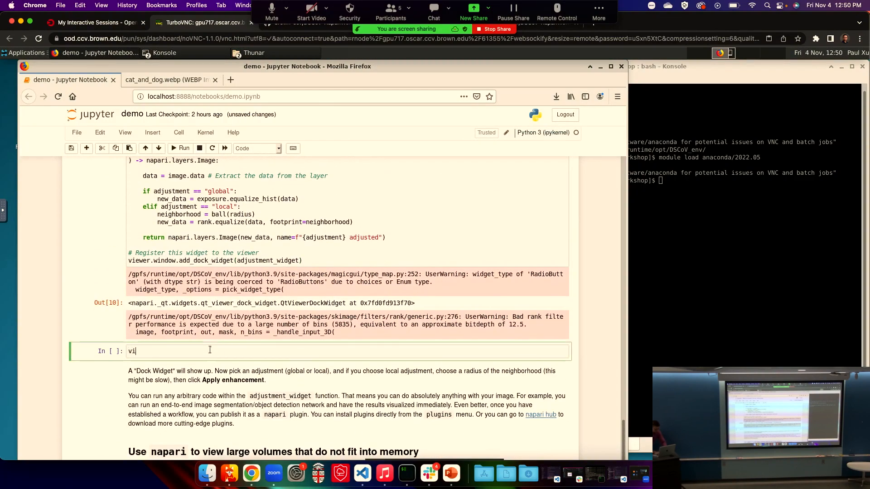
{"action": "type", "text": "ewer"}
{"action": "key", "text": "shift+Return"}
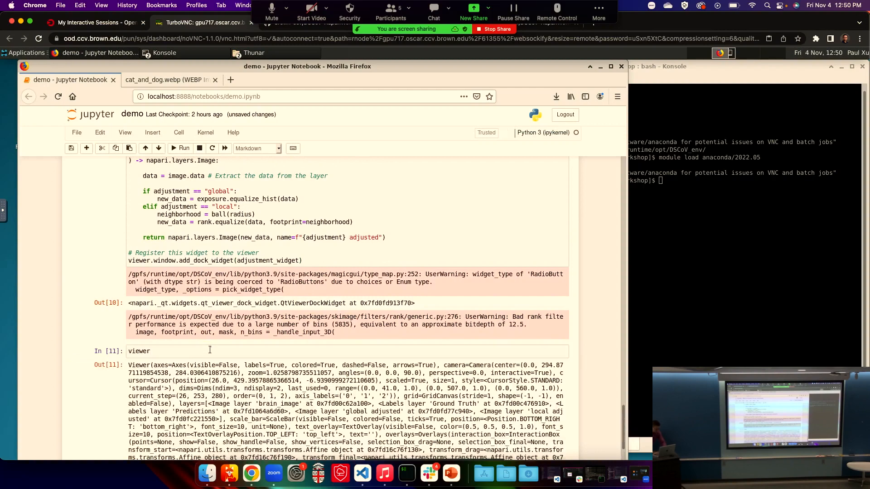
{"action": "scroll", "coordinate": [209, 349], "scroll_direction": "down", "scroll_amount": 5}
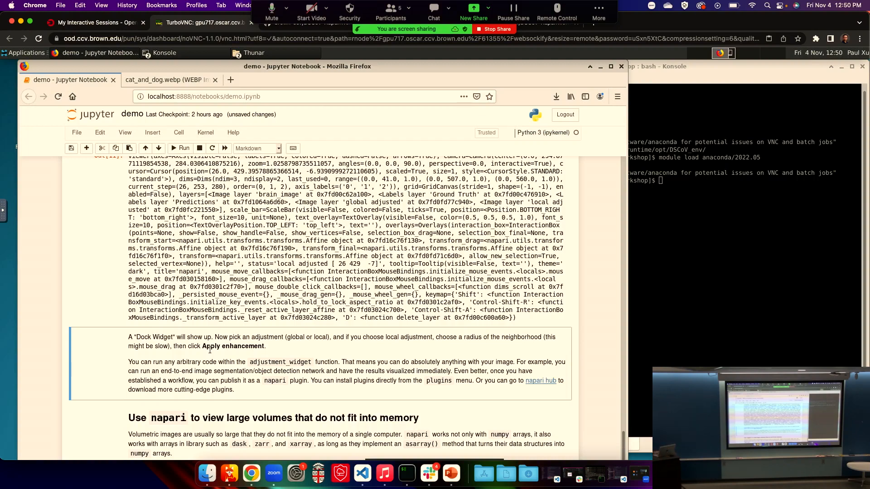
Change the new cell below the adjustment_widget cell to "viewer.layers" and run it to list the viewer's layers
{"action": "scroll", "coordinate": [210, 350], "scroll_direction": "up", "scroll_amount": 5}
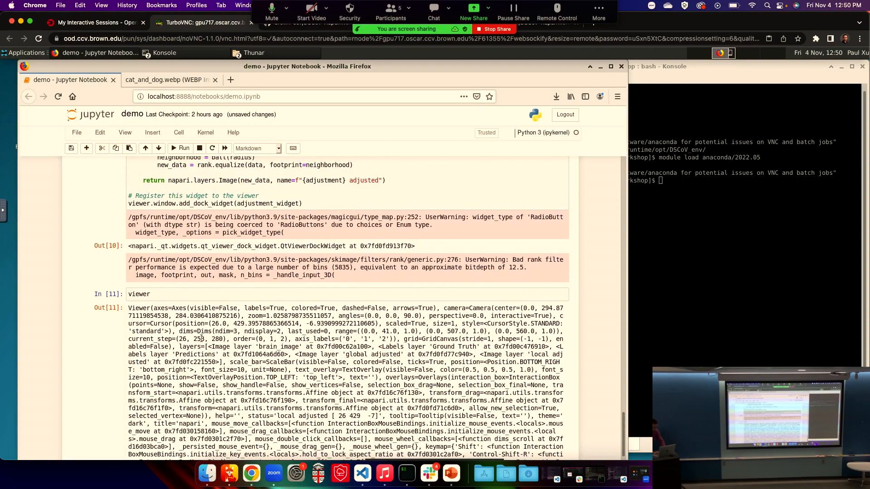
{"action": "left_click", "coordinate": [214, 294]}
{"action": "type", "text": ".layers"}
{"action": "key", "text": "shift+Return"}
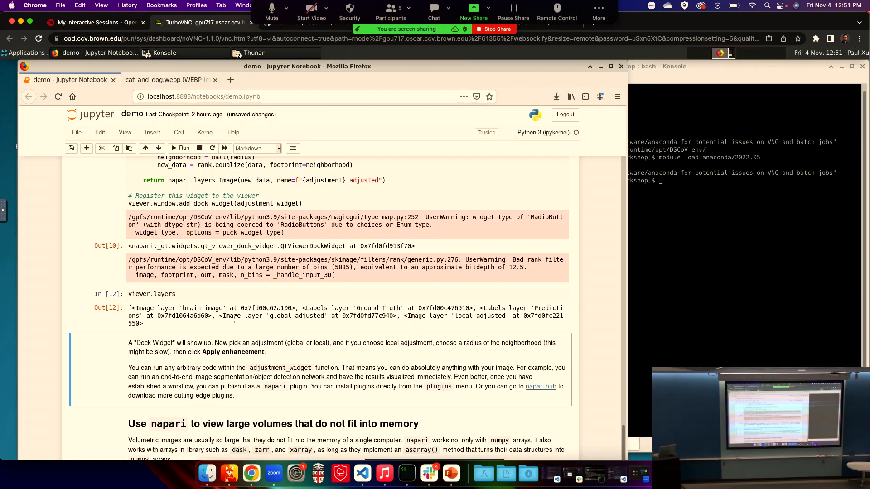
{"action": "scroll", "coordinate": [236, 319], "scroll_direction": "down", "scroll_amount": 5}
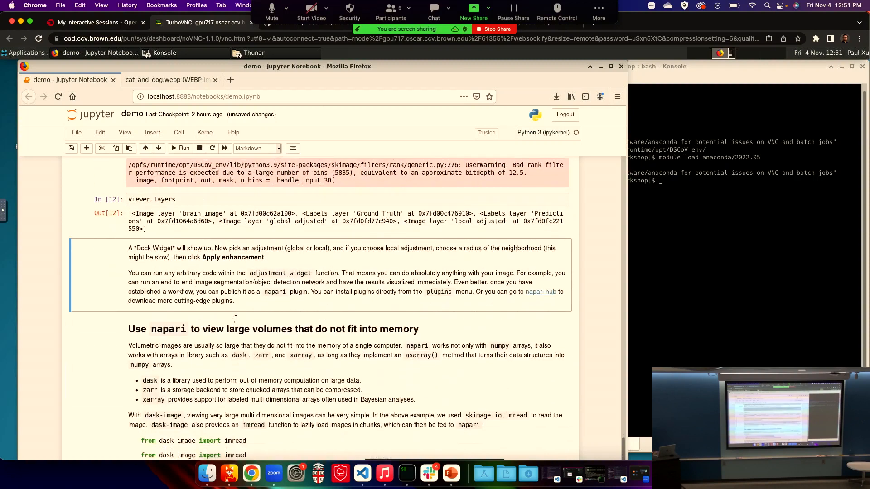
{"action": "scroll", "coordinate": [236, 320], "scroll_direction": "down", "scroll_amount": 2}
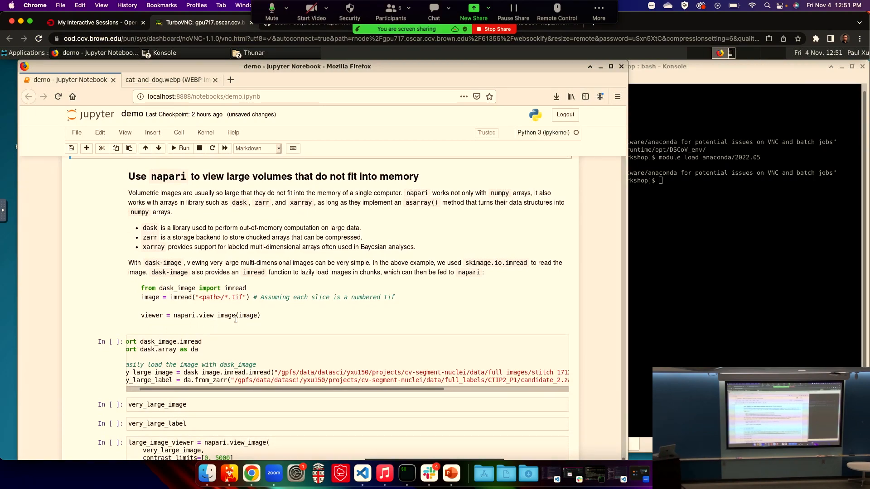
Replace the code of the viewer.layers cell with "viewer.close()" and run it
{"action": "scroll", "coordinate": [236, 319], "scroll_direction": "up", "scroll_amount": 7}
{"action": "left_click", "coordinate": [181, 233]}
{"action": "key", "text": "BackSpace"}
{"action": "key", "text": "BackSpace"}
{"action": "key", "text": "BackSpace"}
{"action": "key", "text": "BackSpace"}
{"action": "key", "text": "BackSpace"}
{"action": "key", "text": "BackSpace"}
{"action": "type", "text": "close()"}
{"action": "key", "text": "shift+Return"}
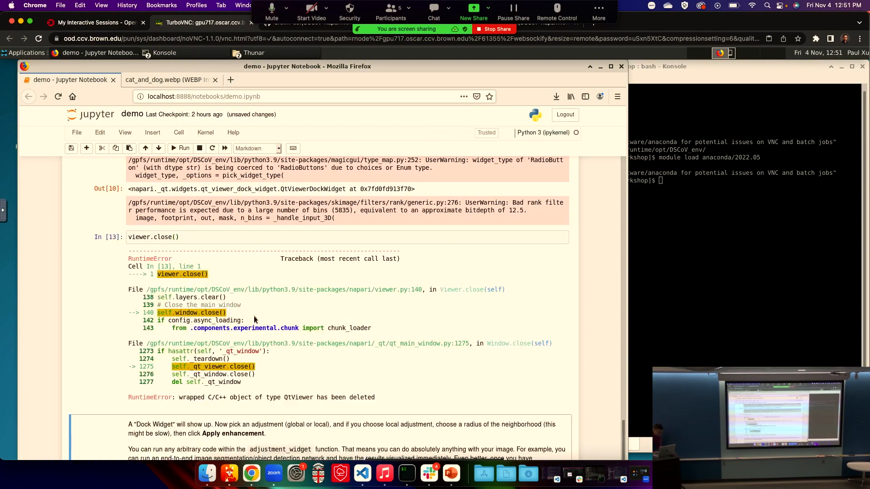
Check the file paths in the dask_image import cell and run it to lazily load very_large_image and very_large_label
{"action": "scroll", "coordinate": [258, 359], "scroll_direction": "down", "scroll_amount": 4}
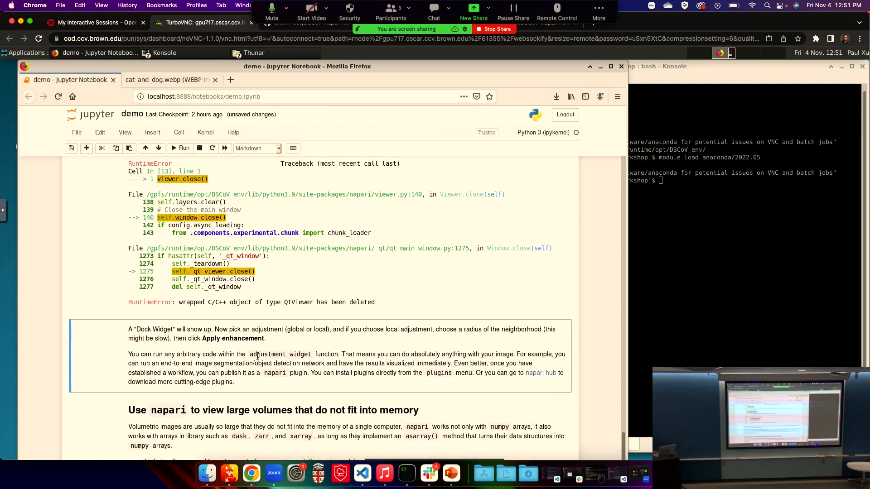
{"action": "scroll", "coordinate": [257, 356], "scroll_direction": "down", "scroll_amount": 11}
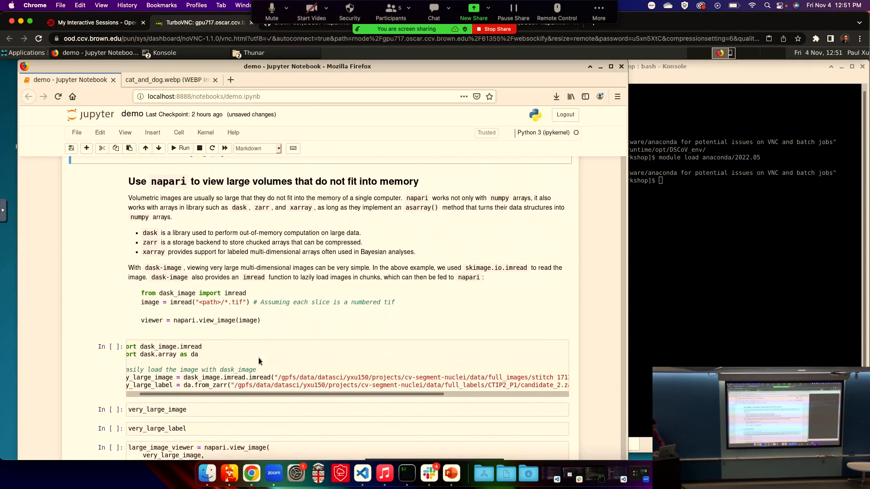
{"action": "left_click", "coordinate": [273, 354]}
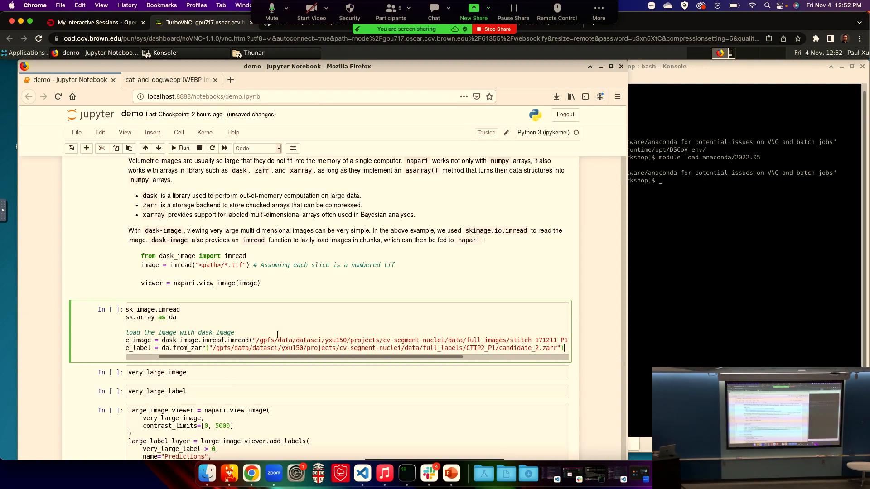
{"action": "left_click", "coordinate": [220, 316]}
{"action": "left_click_drag", "start_coordinate": [232, 357], "coordinate": [186, 358]}
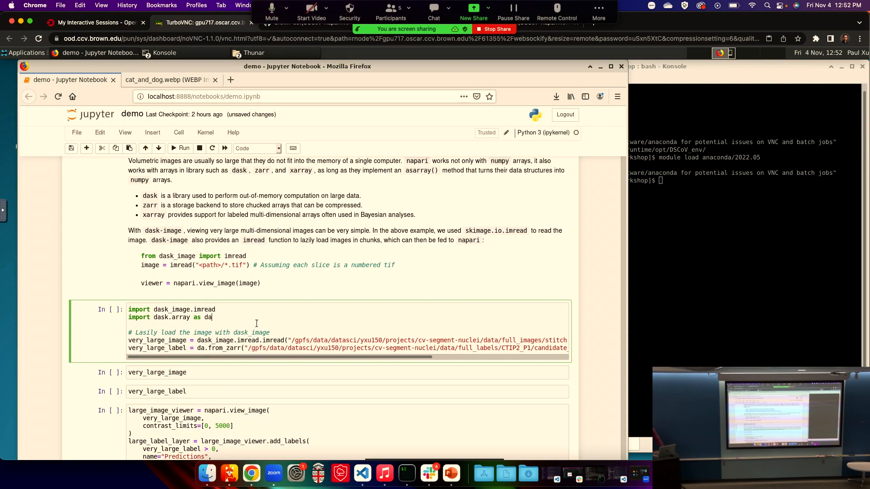
{"action": "key", "text": "shift+Return"}
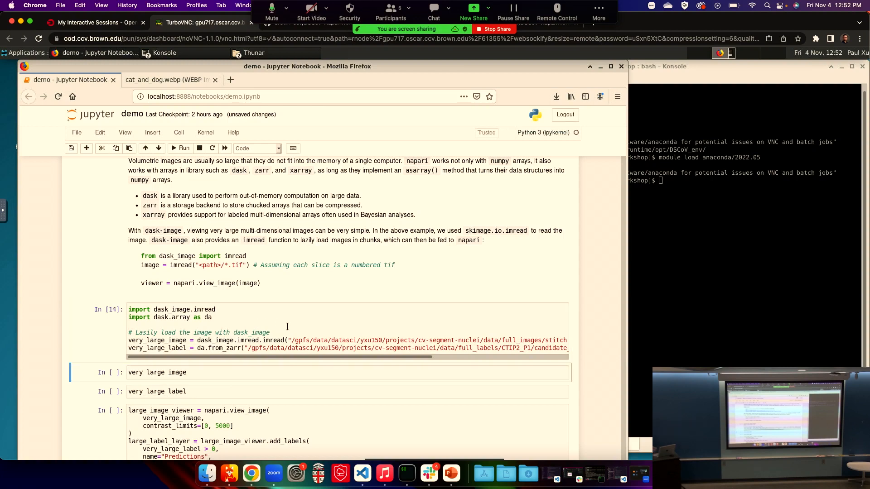
Run the very_large_image and very_large_label cells to show the array and chunk summaries of both volumes
{"action": "key", "text": "Return"}
{"action": "key", "text": "shift+Return"}
{"action": "scroll", "coordinate": [224, 370], "scroll_direction": "down", "scroll_amount": 5}
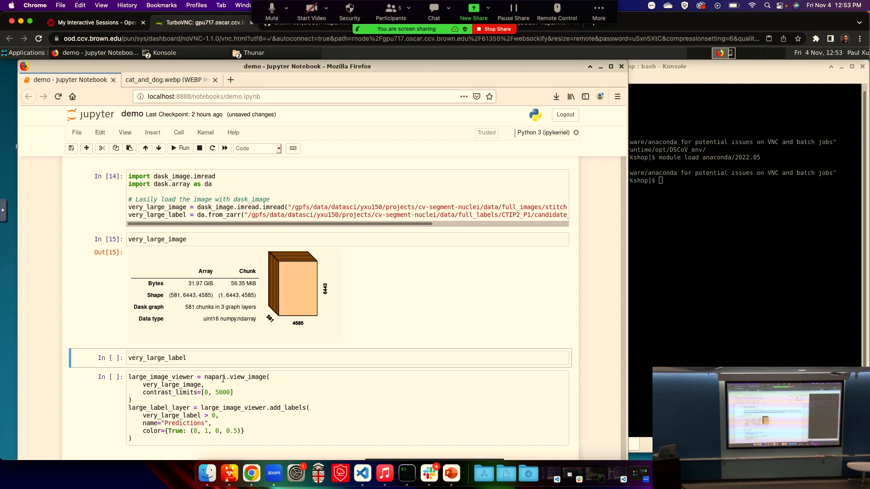
{"action": "left_click", "coordinate": [211, 362]}
{"action": "scroll", "coordinate": [211, 361], "scroll_direction": "down", "scroll_amount": 3}
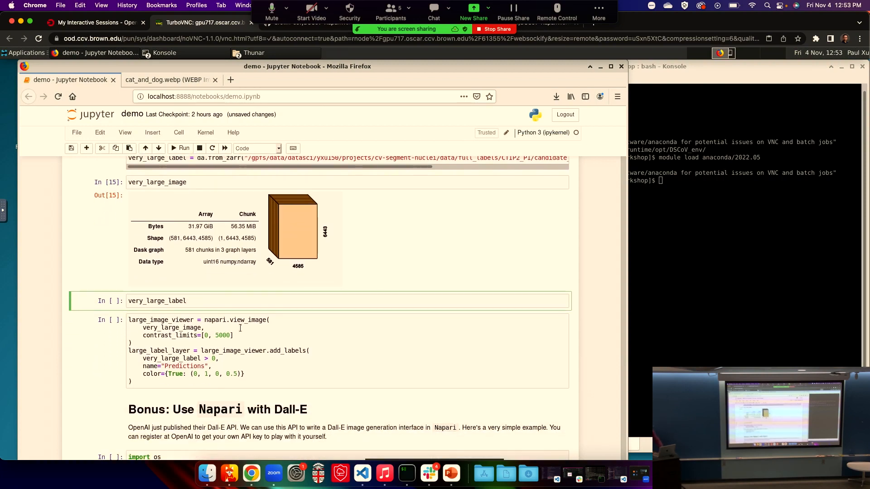
{"action": "key", "text": "shift+Return"}
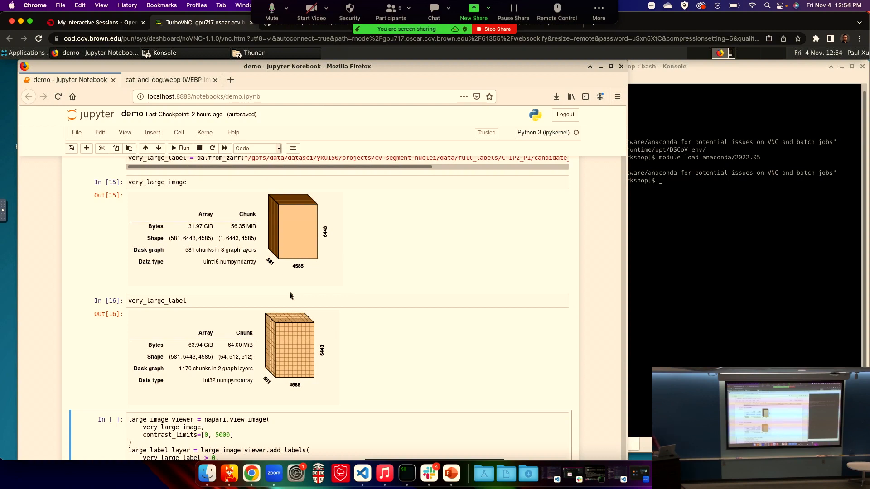
Run the large_image_viewer cell to open the volume in napari with contrast limits 0 to 5000 and a Predictions labels layer
{"action": "scroll", "coordinate": [290, 295], "scroll_direction": "down", "scroll_amount": 5}
{"action": "scroll", "coordinate": [291, 295], "scroll_direction": "down", "scroll_amount": 2}
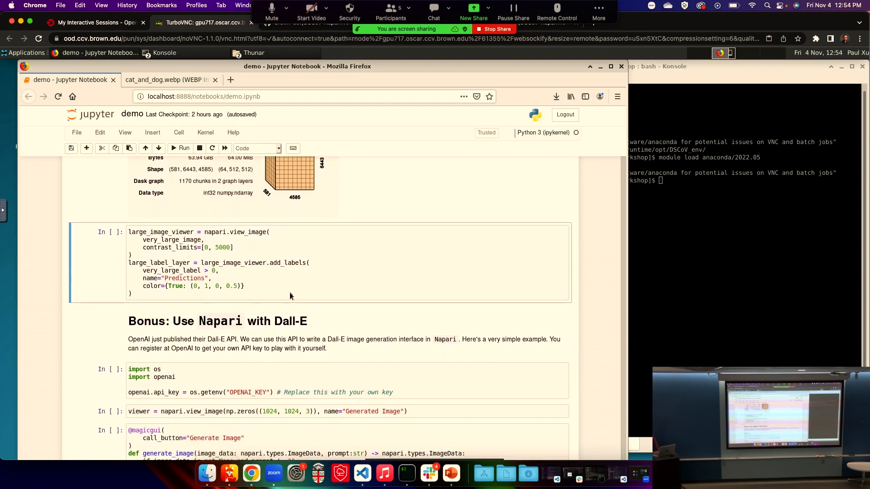
{"action": "left_click", "coordinate": [327, 263]}
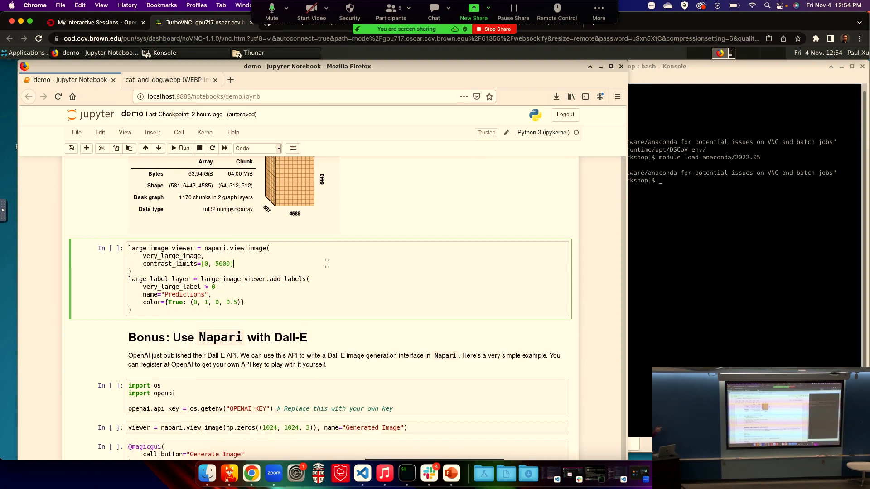
{"action": "key", "text": "shift+Return"}
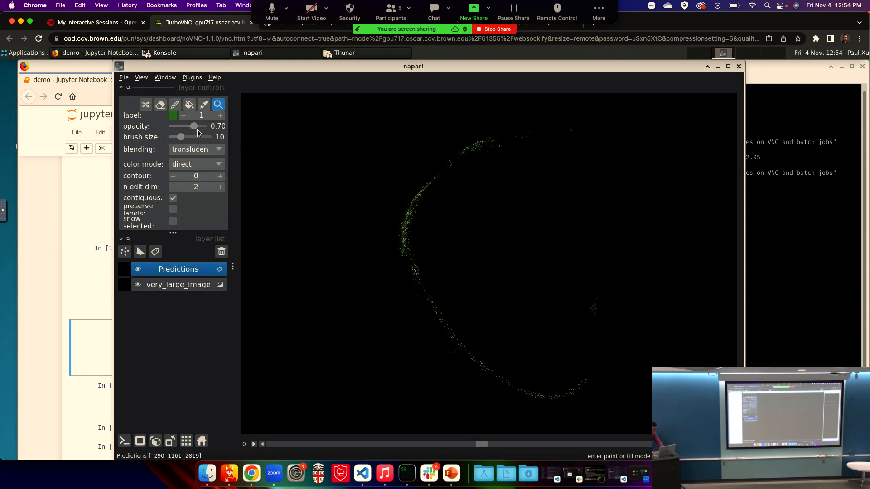
Lower the upper contrast limit of the very_large_image layer and inspect the predicted cells along the brain's outer edge up close
{"action": "left_click", "coordinate": [171, 285]}
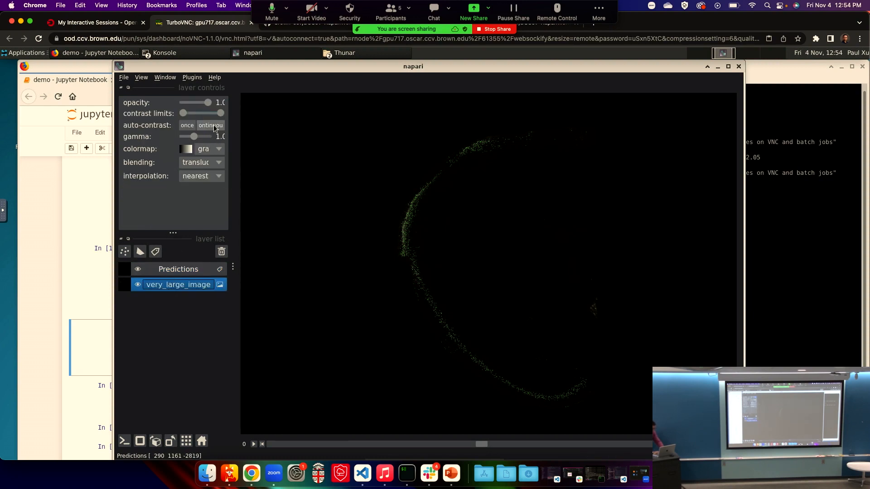
{"action": "left_click_drag", "start_coordinate": [218, 115], "coordinate": [187, 117]}
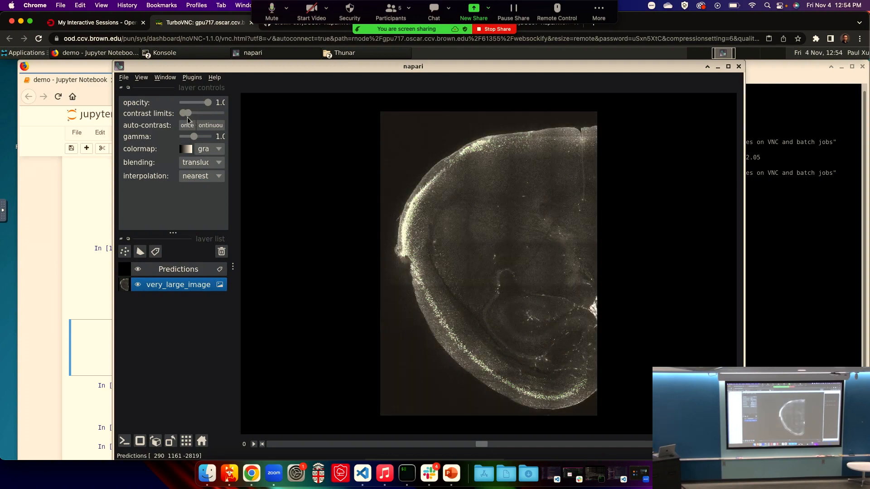
{"action": "scroll", "coordinate": [412, 224], "scroll_direction": "up", "scroll_amount": 5}
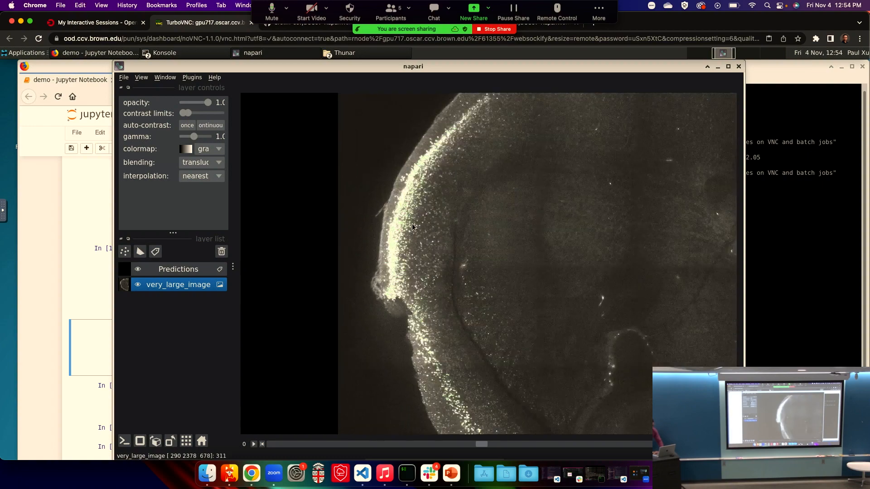
{"action": "scroll", "coordinate": [412, 224], "scroll_direction": "up", "scroll_amount": 5}
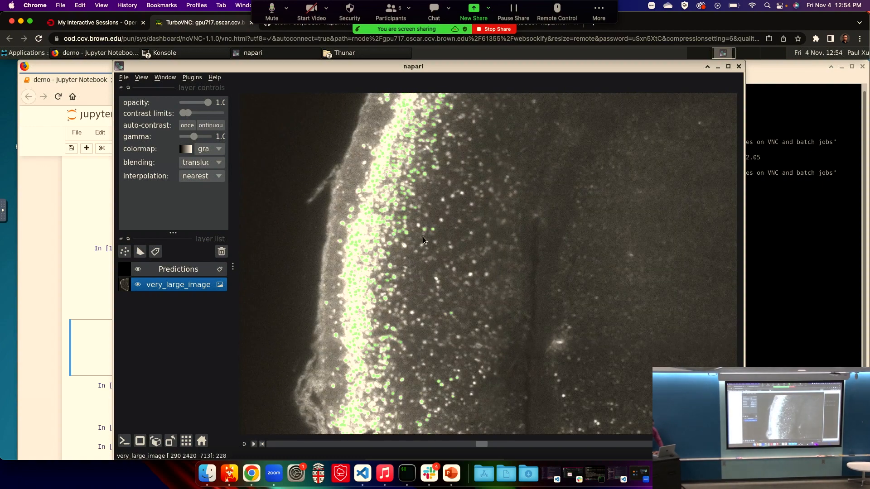
{"action": "scroll", "coordinate": [423, 236], "scroll_direction": "up", "scroll_amount": 3}
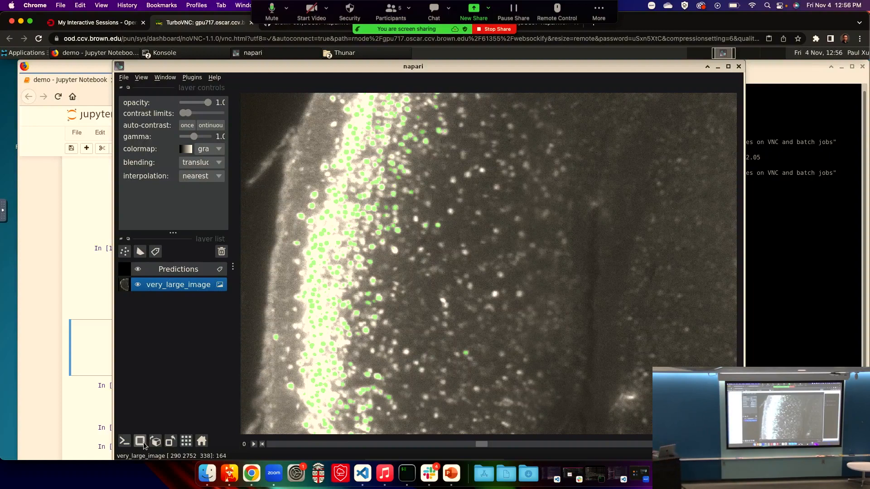
Return to the notebook, review the array and chunk summaries of both large volumes, and go to the Dall-E bonus section
{"action": "left_click", "coordinate": [56, 238]}
{"action": "scroll", "coordinate": [287, 240], "scroll_direction": "up", "scroll_amount": 5}
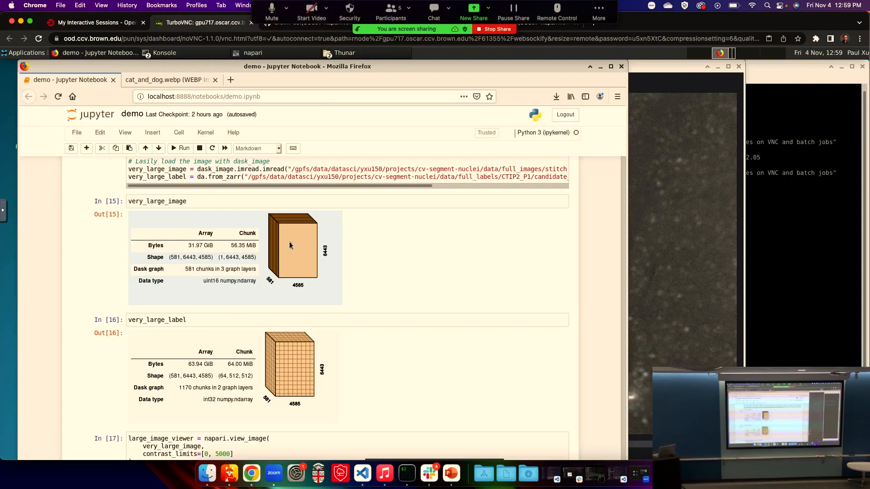
{"action": "scroll", "coordinate": [351, 241], "scroll_direction": "down", "scroll_amount": 5}
{"action": "scroll", "coordinate": [351, 242], "scroll_direction": "down", "scroll_amount": 1}
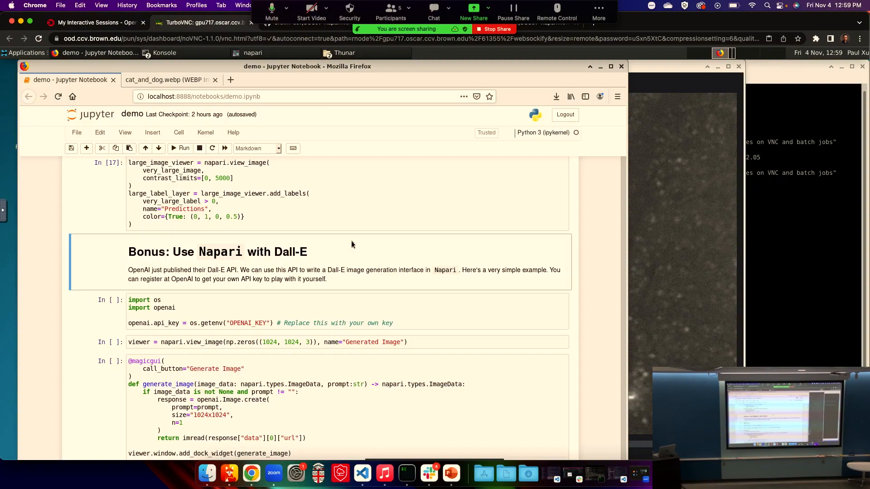
Close the large-volume napari window and run the three Dall-E cells that open a blank Generated Image viewer with the generate_image widget
{"action": "left_click", "coordinate": [675, 67]}
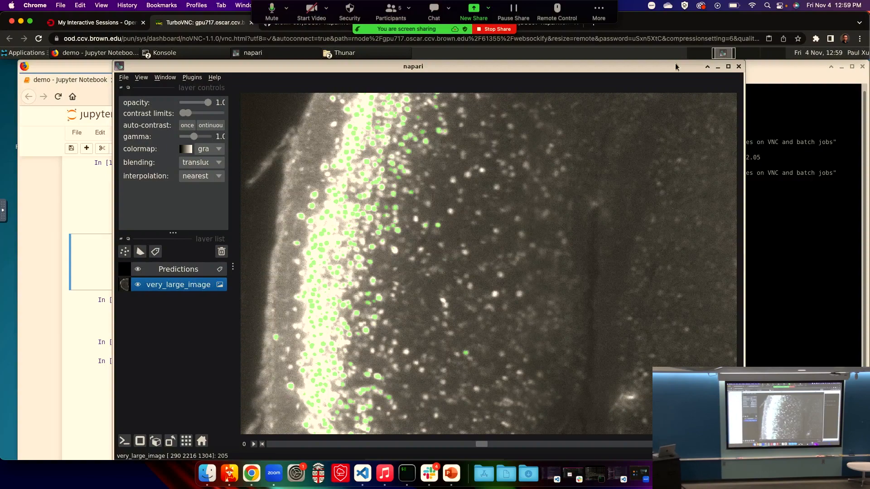
{"action": "left_click", "coordinate": [741, 66]}
{"action": "left_click", "coordinate": [431, 322]}
{"action": "key", "text": "shift+Return"}
{"action": "key", "text": "shift+Return"}
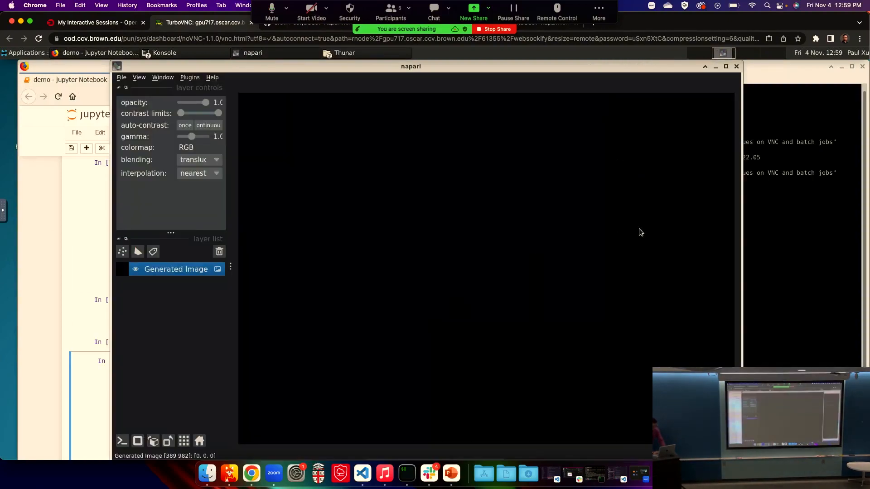
{"action": "left_click", "coordinate": [105, 351]}
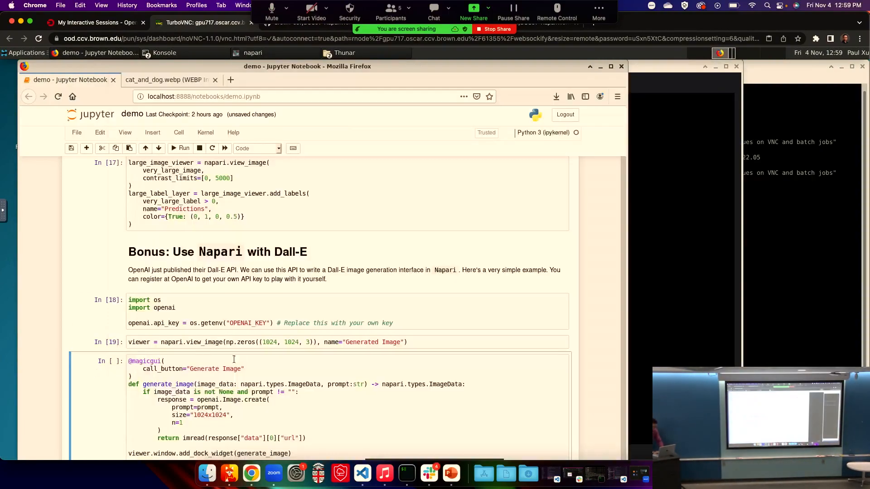
{"action": "key", "text": "shift+Return"}
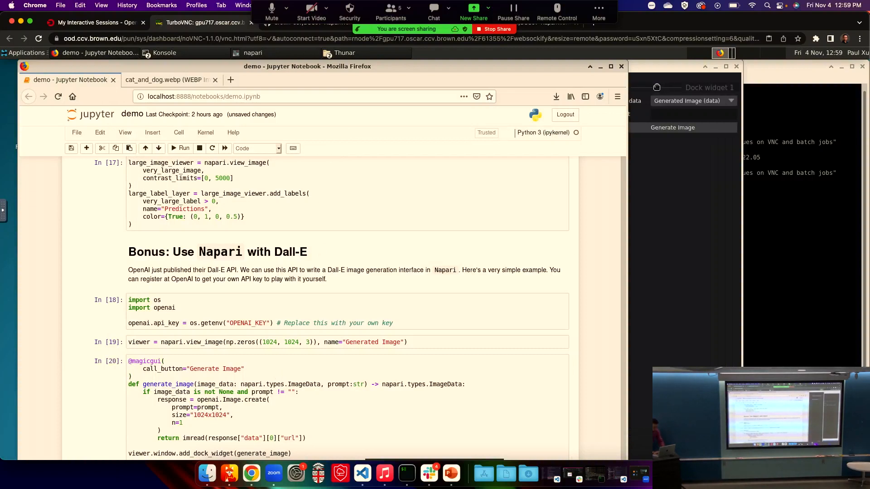
Bring the new napari window forward and enter "I've run out of memory" as the prompt in the image generation widget
{"action": "left_click_drag", "start_coordinate": [661, 71], "coordinate": [671, 67]}
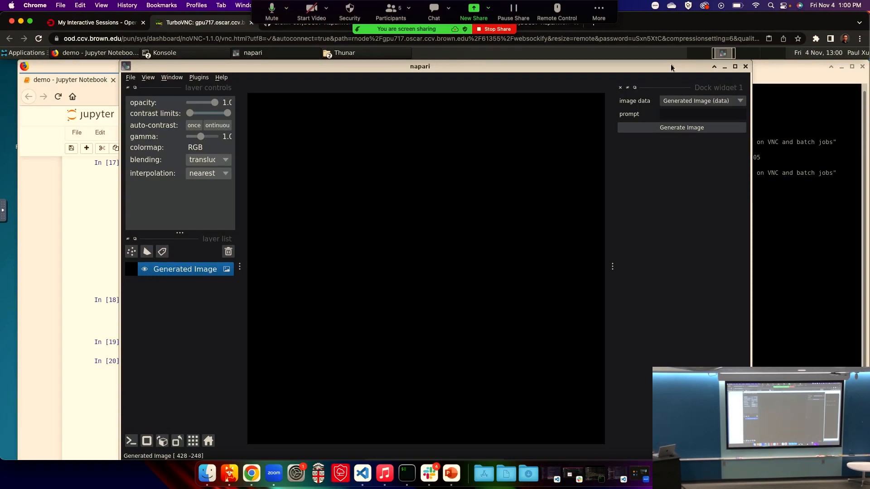
{"action": "left_click", "coordinate": [707, 114]}
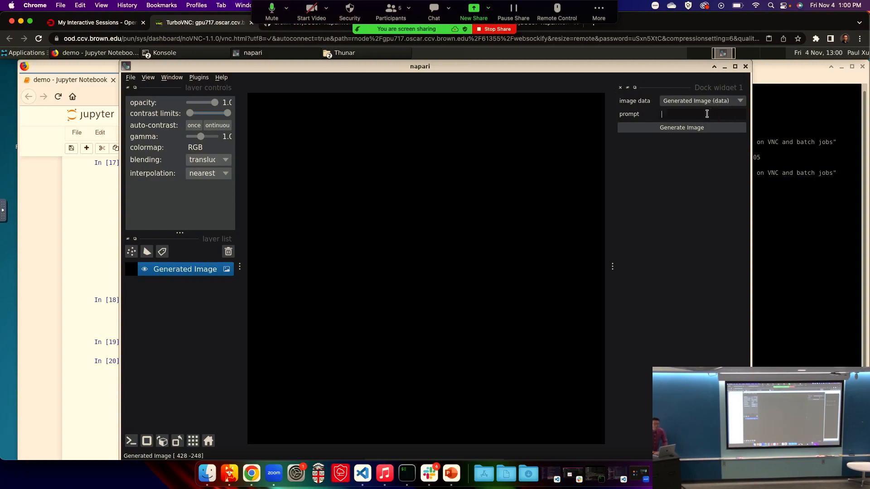
{"action": "type", "text": "I've run"}
{"action": "key", "text": "BackSpace"}
{"action": "key", "text": "BackSpace"}
{"action": "type", "text": "run put"}
{"action": "type", "text": " o"}
{"action": "key", "text": "BackSpace"}
{"action": "key", "text": "BackSpace"}
{"action": "key", "text": "BackSpace"}
{"action": "key", "text": "BackSpace"}
{"action": "key", "text": "BackSpace"}
{"action": "type", "text": "out of memory"}
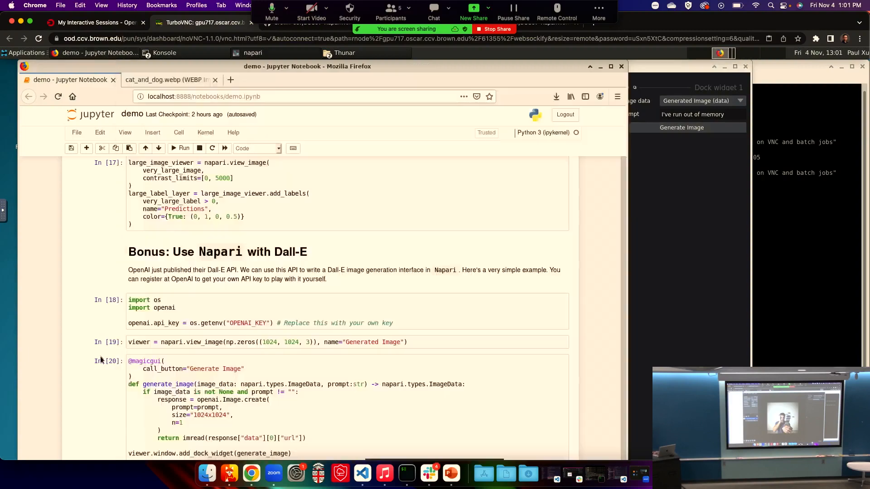
Return to the notebook, highlight the openai.Image.create arguments in the generate_image cell, and end the Zoom screen share
{"action": "left_click", "coordinate": [104, 361]}
{"action": "scroll", "coordinate": [182, 358], "scroll_direction": "down", "scroll_amount": 1}
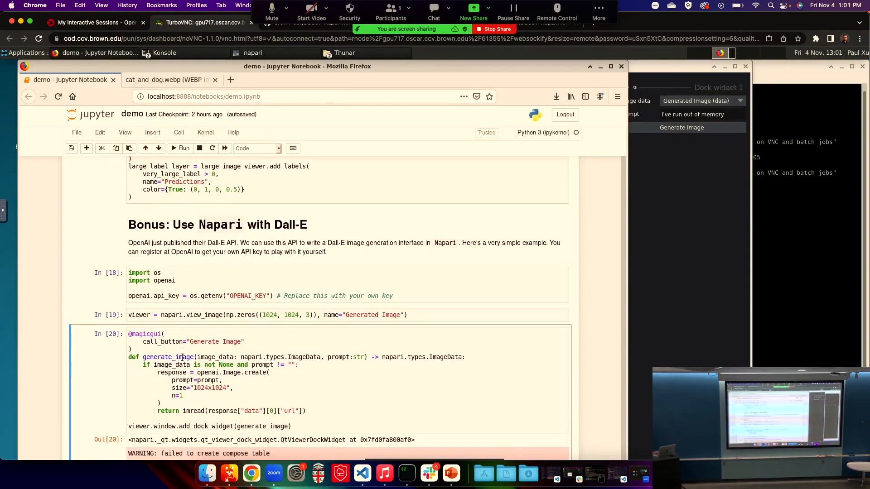
{"action": "left_click", "coordinate": [195, 381]}
{"action": "left_click_drag", "start_coordinate": [198, 371], "coordinate": [232, 398]}
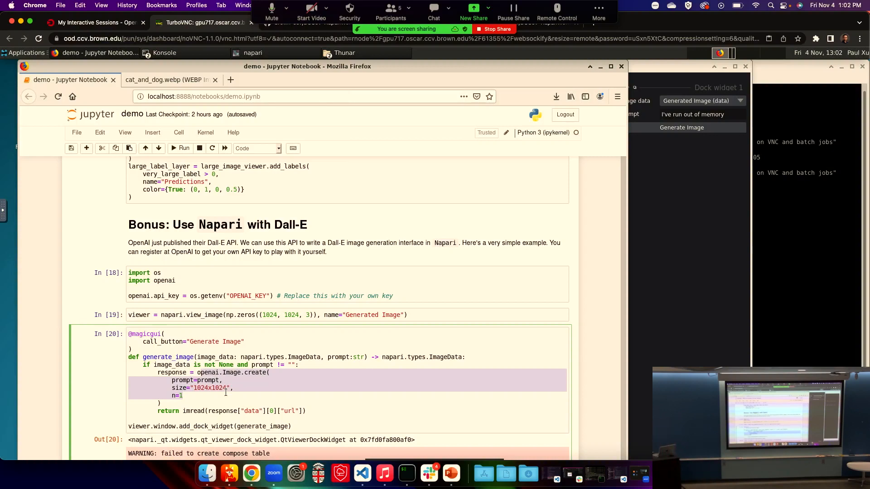
{"action": "left_click", "coordinate": [501, 30]}
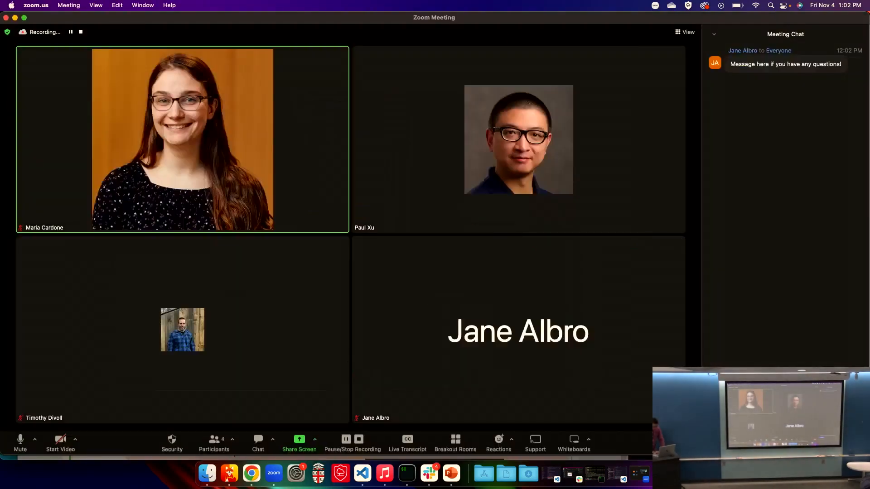